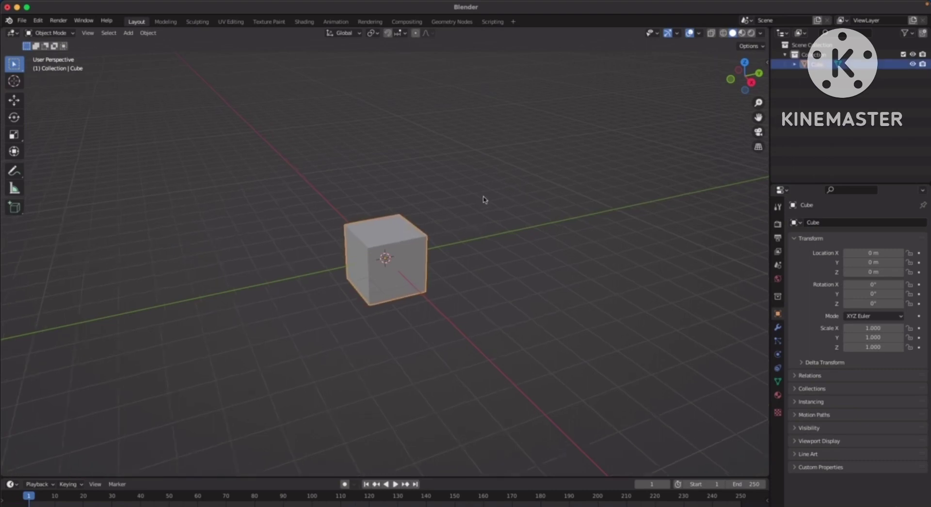
Enter Edit Mode on the cube and inset its +X face to form a smaller centred square
scroll(484, 199, "up", 7)
middle_click_drag(514, 162, 533, 157)
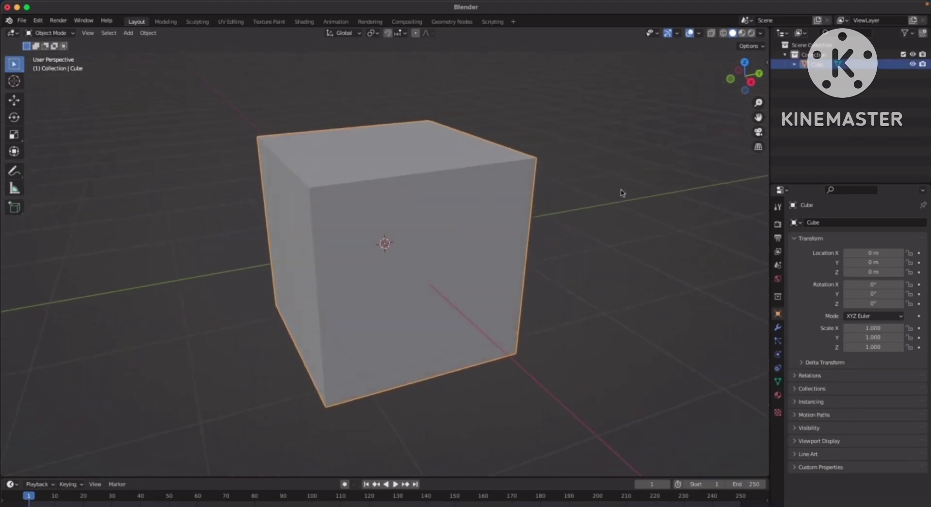
key("Tab")
middle_click_drag(584, 199, 605, 201)
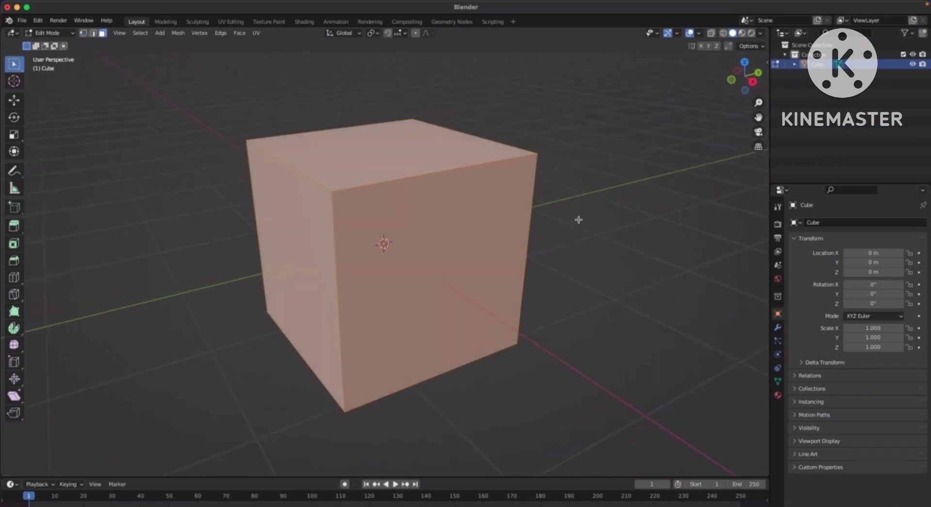
left_click(449, 241)
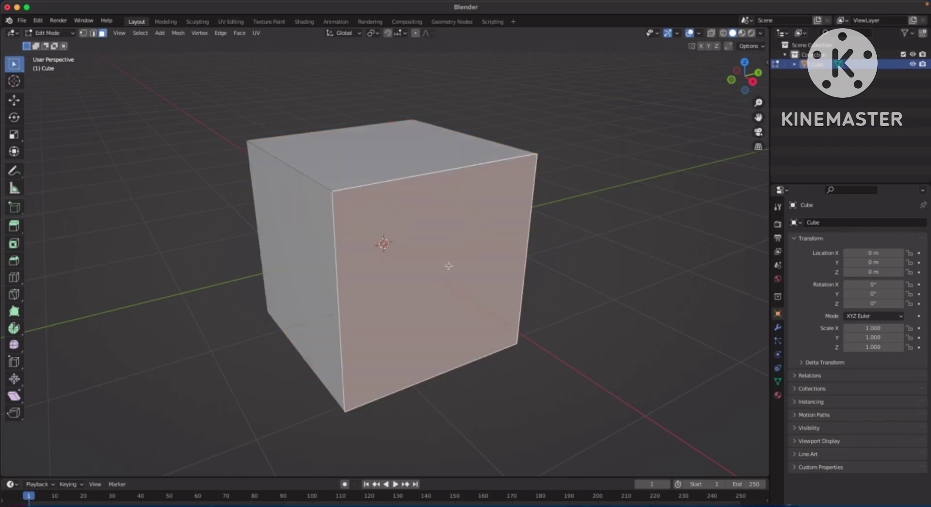
scroll(558, 242, "down", 1)
mouse_move(551, 247)
middle_mouse_down("shift")
mouse_move(528, 241)
mouse_move(546, 243)
middle_mouse_up("shift")
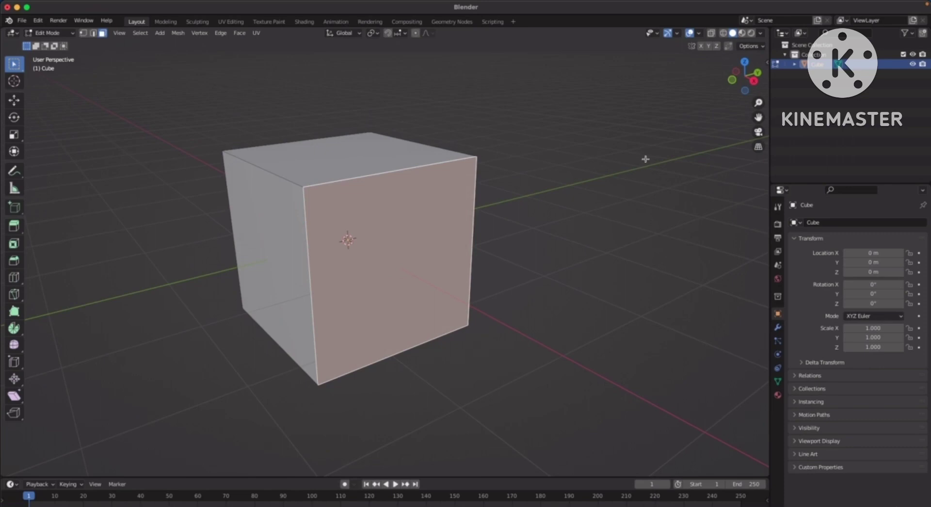
key("i")
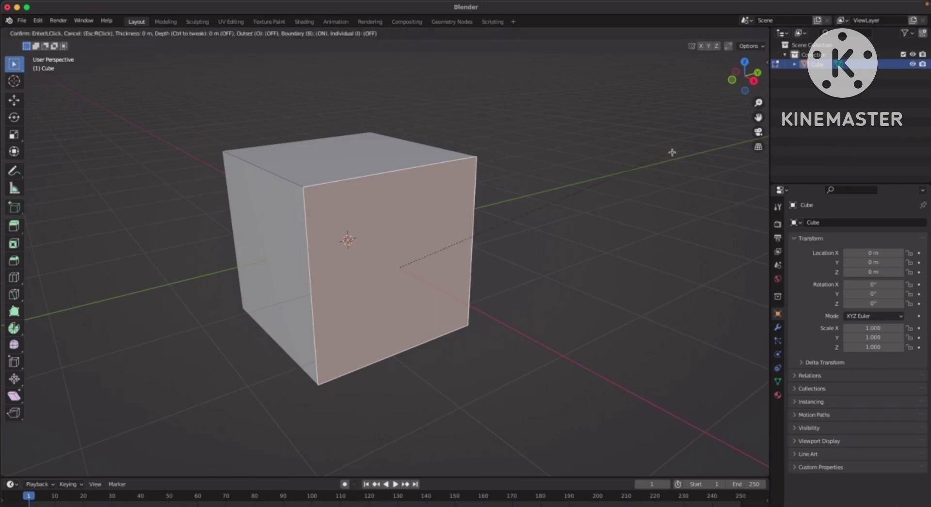
left_click(620, 180)
Extrude the inset square outward into a long rectangular block and return to Object Mode
middle_click_drag(569, 241, 499, 245)
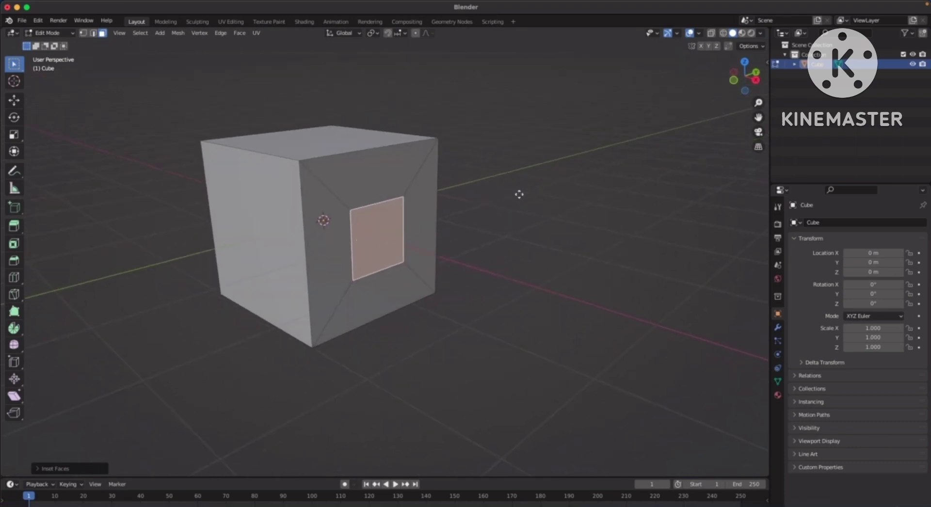
key("e")
left_click(660, 228)
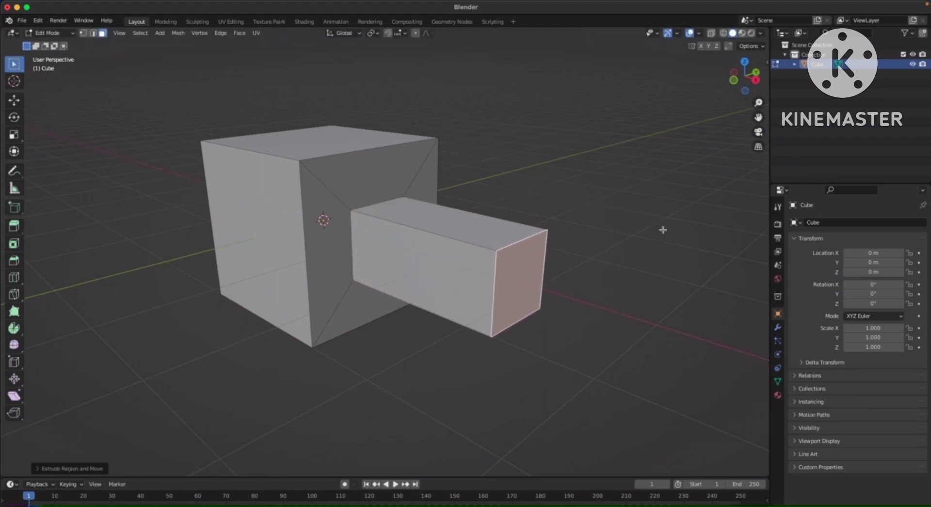
middle_click_drag(584, 219, 566, 213)
left_click(583, 214)
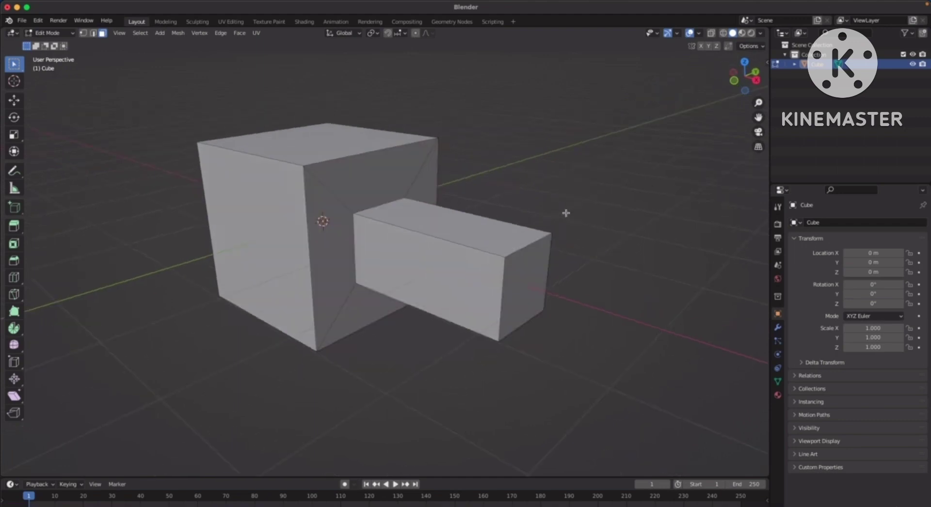
key("Tab")
left_click(522, 195)
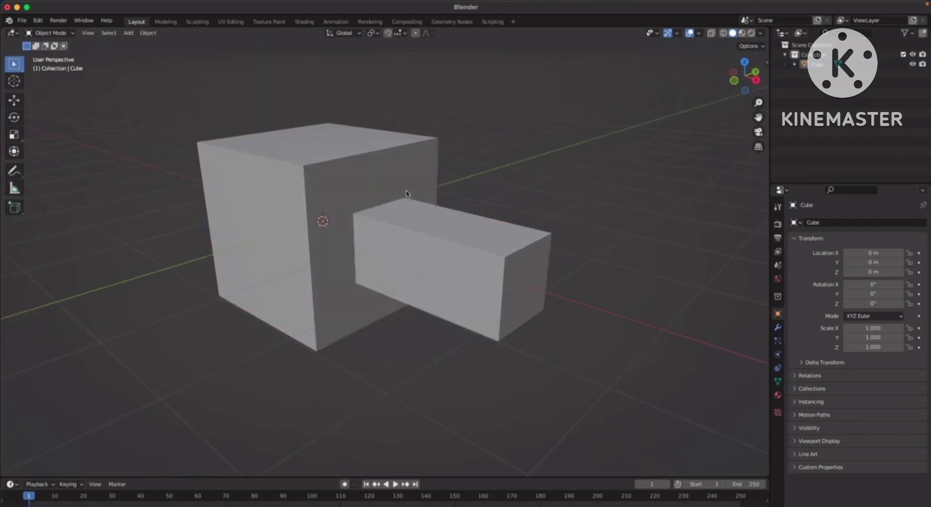
Select the cube object and rename it MyObject
left_click(360, 182)
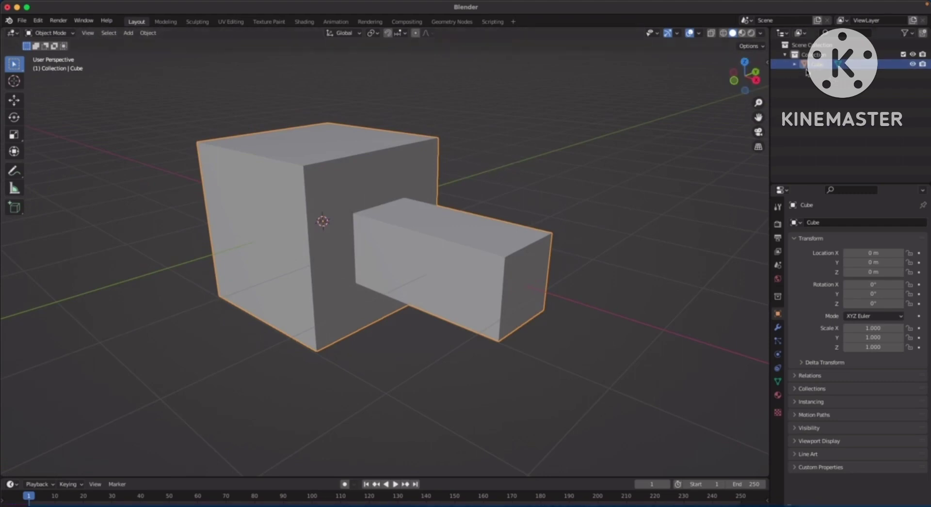
double_click(818, 65)
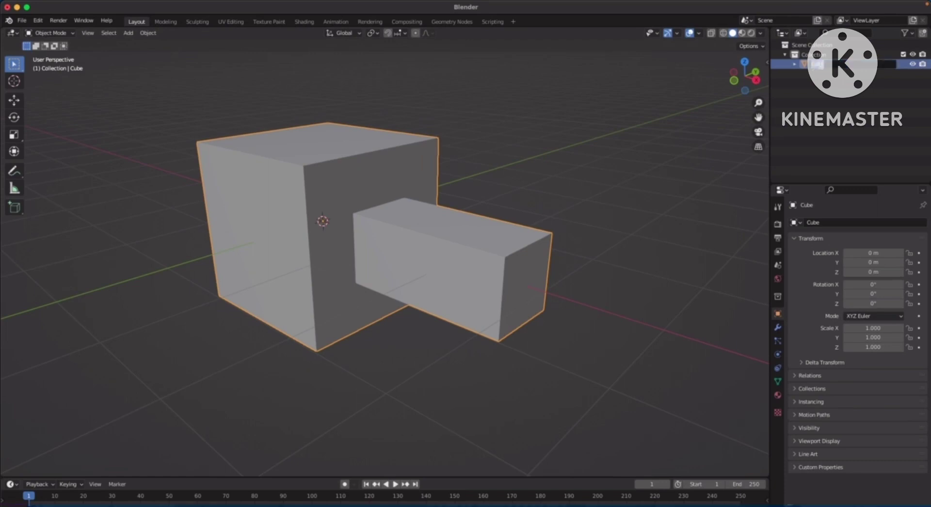
type("MyObject")
key("Return")
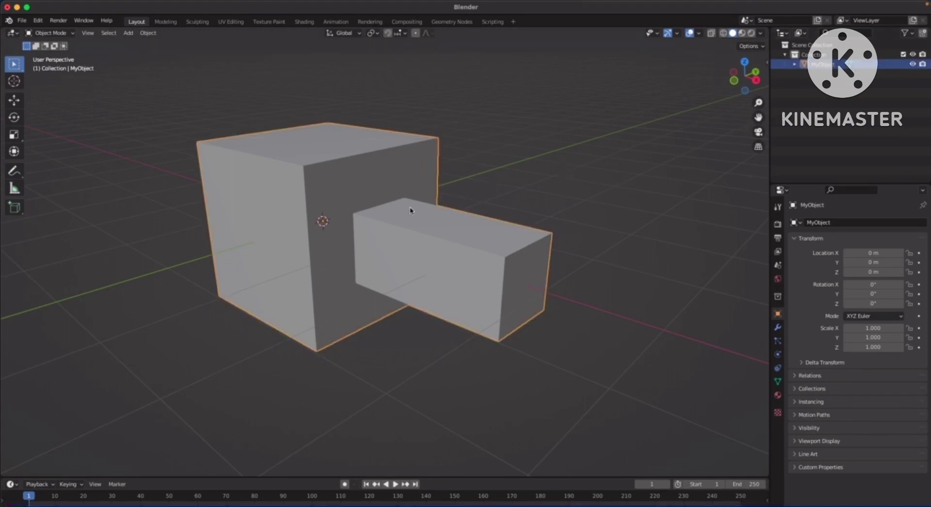
Select the faces of the protruding block in Edit Mode, separate them by selection into their own object, and return to Object Mode
key("Tab")
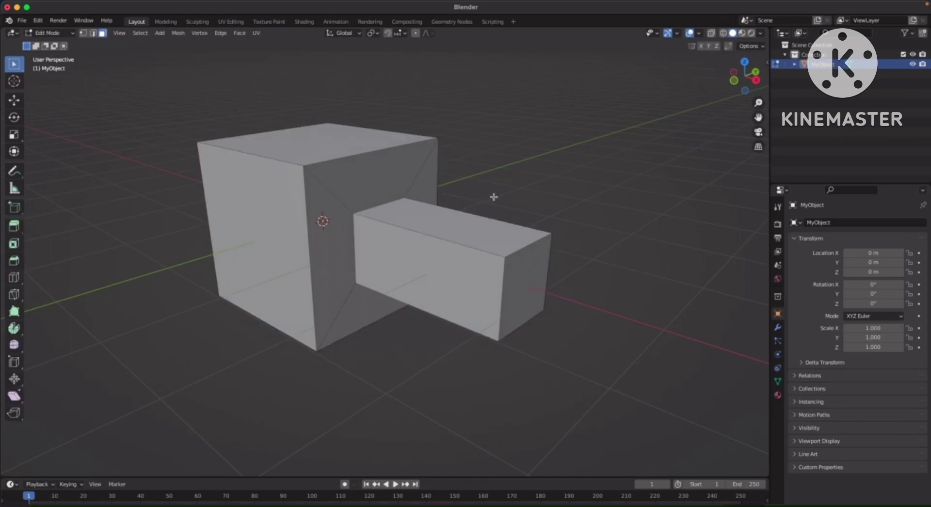
middle_click_drag(472, 247, 445, 254)
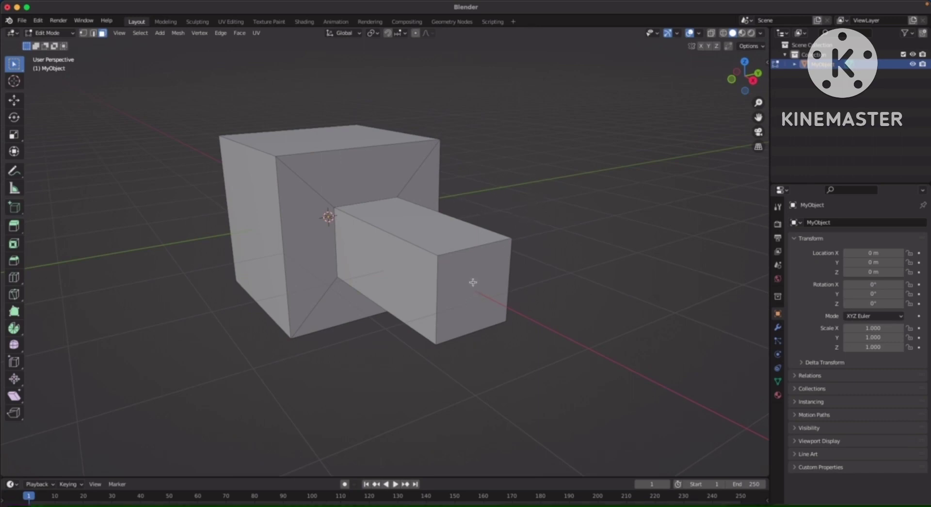
left_click(473, 282)
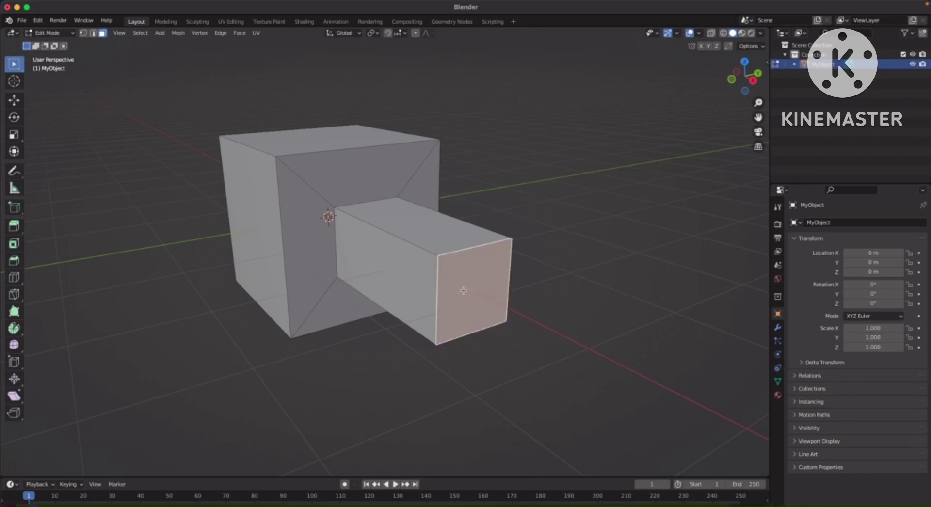
left_click(437, 238, "shift")
left_click(408, 272, "shift")
middle_click_drag(449, 257, 504, 227)
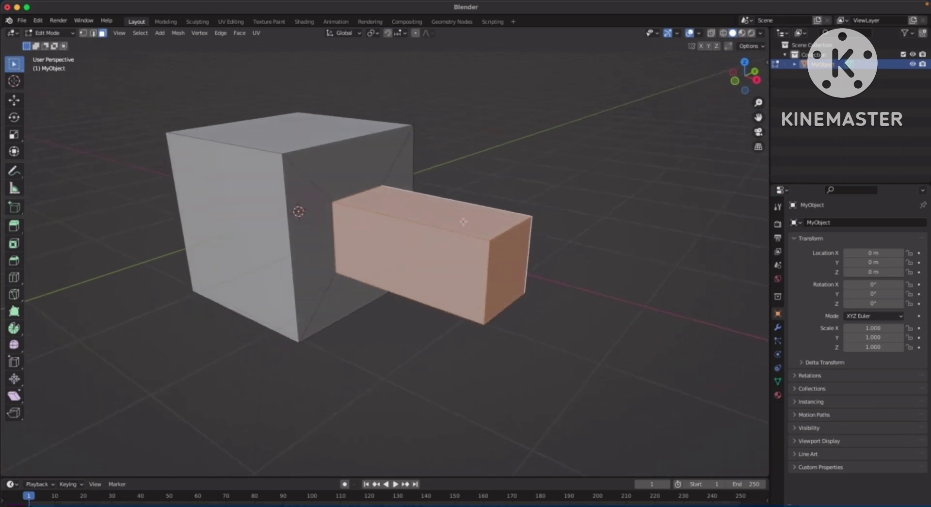
right_click(465, 222)
mouse_move(435, 382)
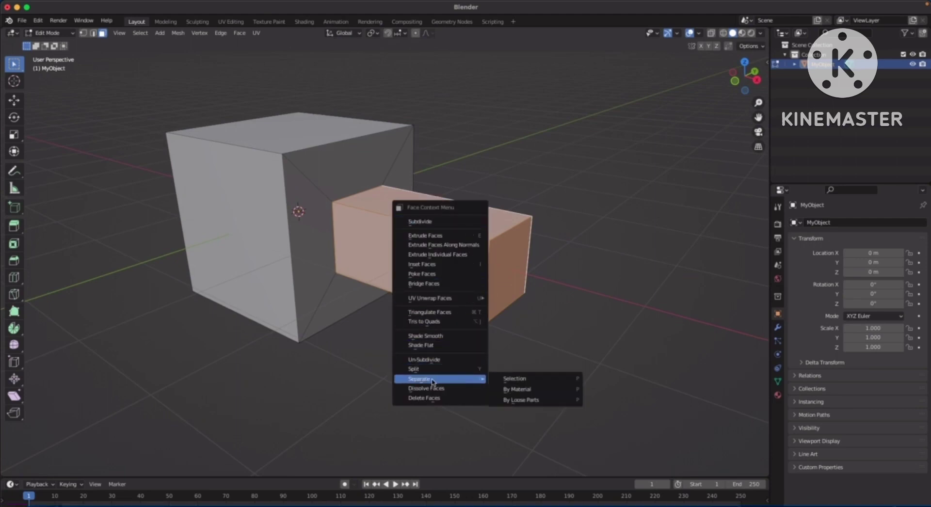
left_click(540, 382)
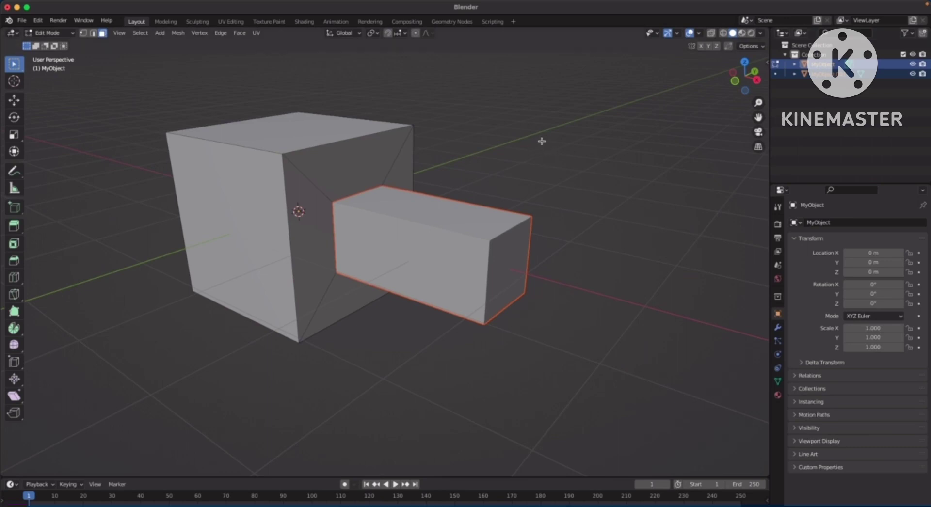
key("Tab")
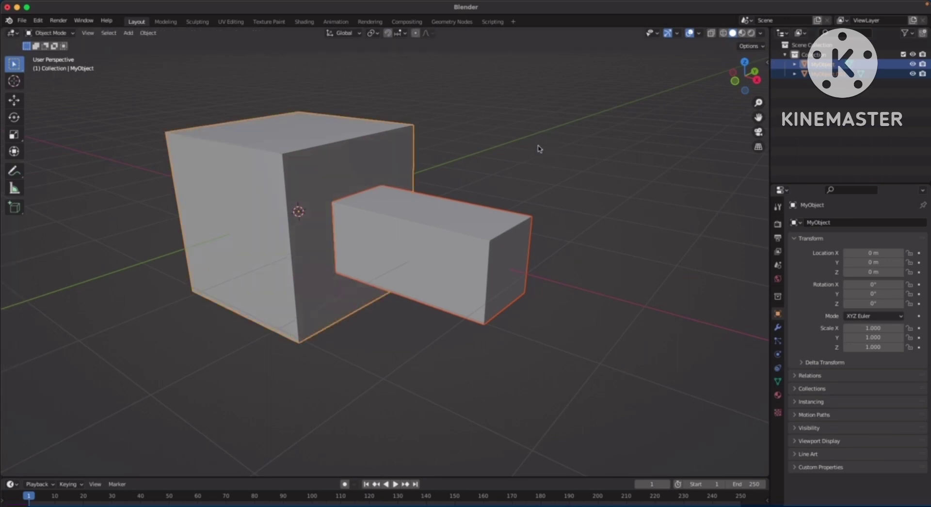
Try moving the large cube away from the separated block
left_click(259, 169)
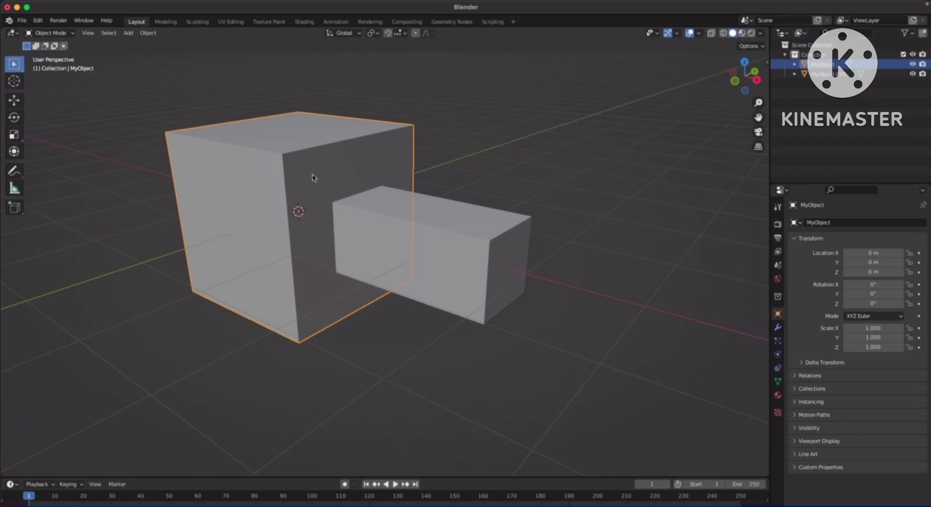
left_click_drag(312, 178, 235, 134)
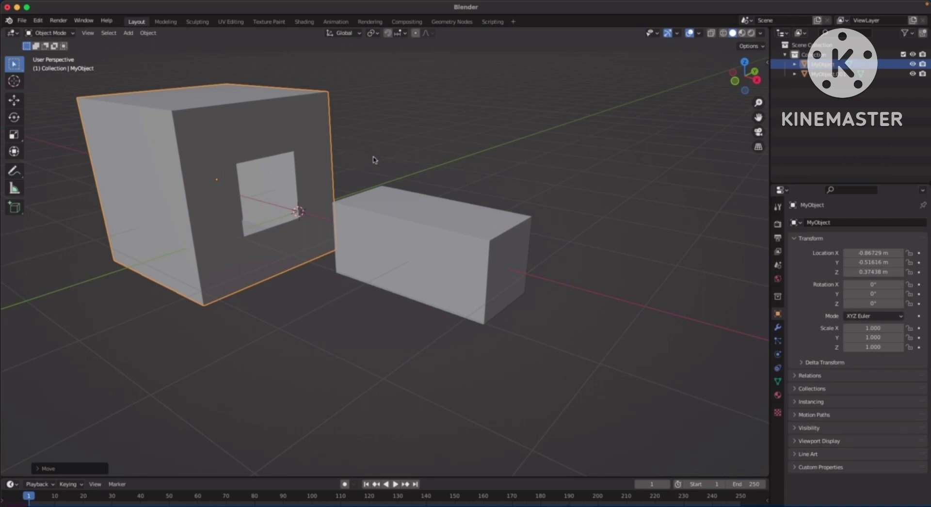
key("ctrl+z")
Move the separated block away from the cube, to about X 1.17 m, Y 0.83 m, Z 0.39 m
left_click(471, 228)
middle_click_drag(472, 228, 523, 209)
key("g")
right_click(503, 212)
left_click(515, 190)
left_click(467, 233)
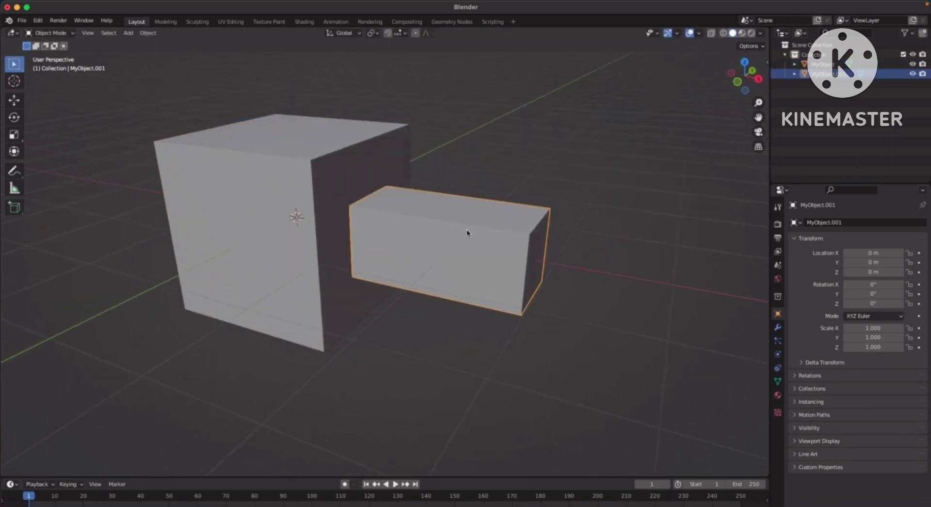
left_click(581, 199)
Enter Edit Mode on the separated block and add one centred loop cut across its length
middle_click_drag(581, 199, 462, 220)
key("Tab")
key("ctrl+r")
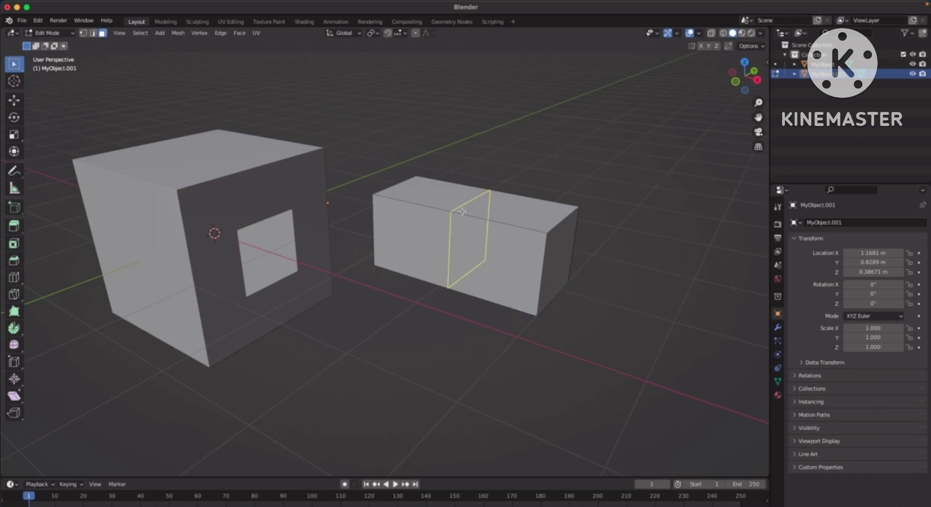
left_click(461, 214)
right_click(485, 216)
Inset the top face of the block's half nearest the cube and extrude it upward into a tall column
left_click(461, 198)
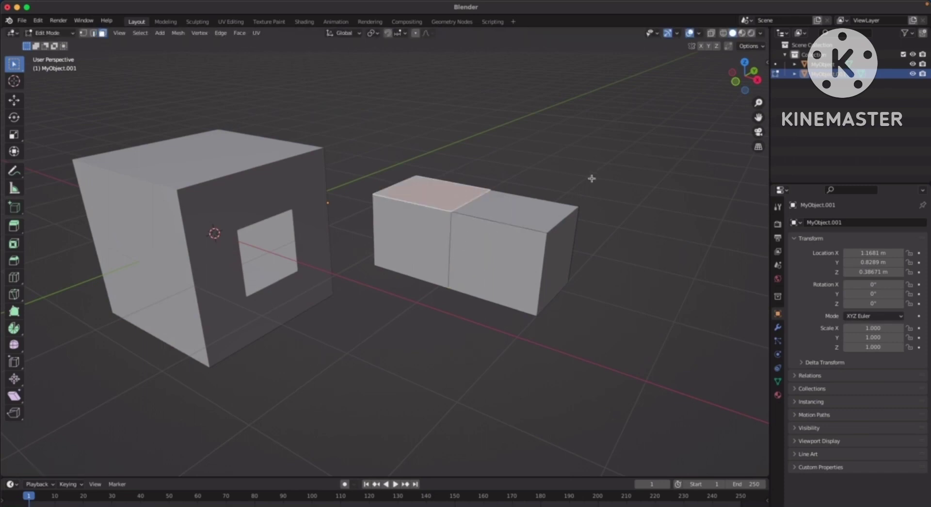
key("i")
left_click(584, 160)
key("e")
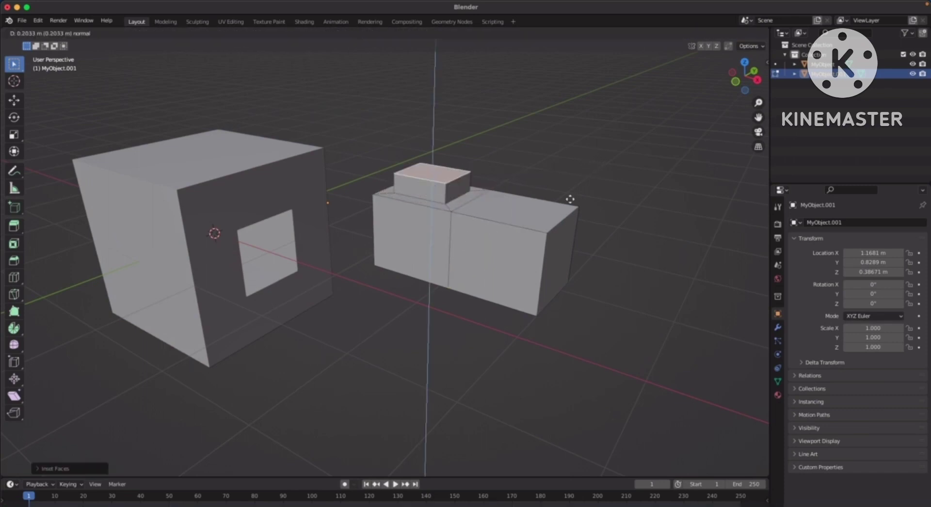
left_click(579, 152)
Fill the block's open end with a face between its two vertical edges and return to Object Mode
middle_click_drag(578, 151, 449, 245)
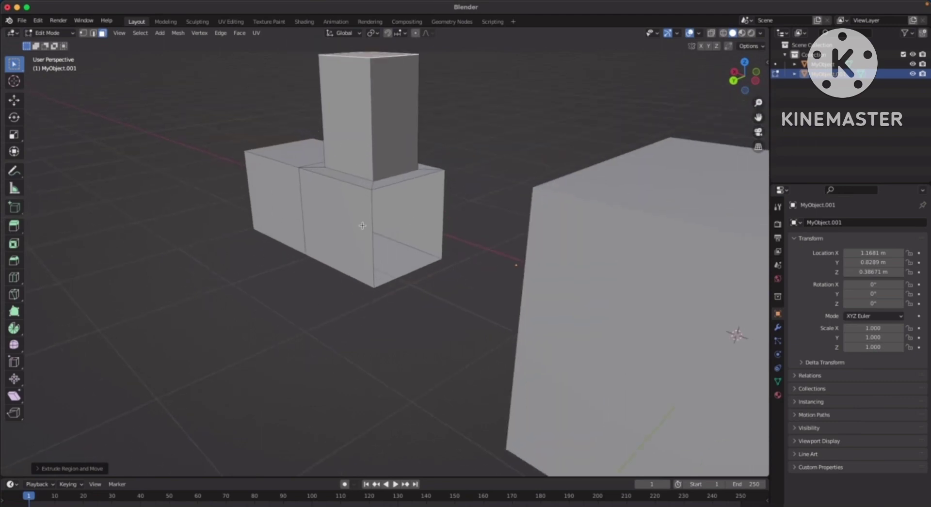
middle_click_drag(605, 249, 340, 250)
key("2")
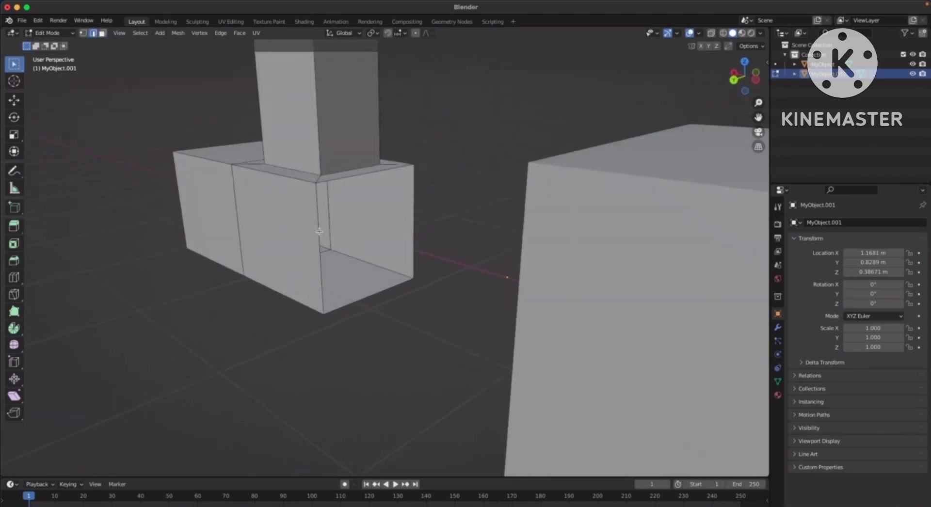
left_click(319, 232)
left_click(415, 224, "shift")
middle_click_drag(446, 208, 476, 300)
key("f")
key("alt+a")
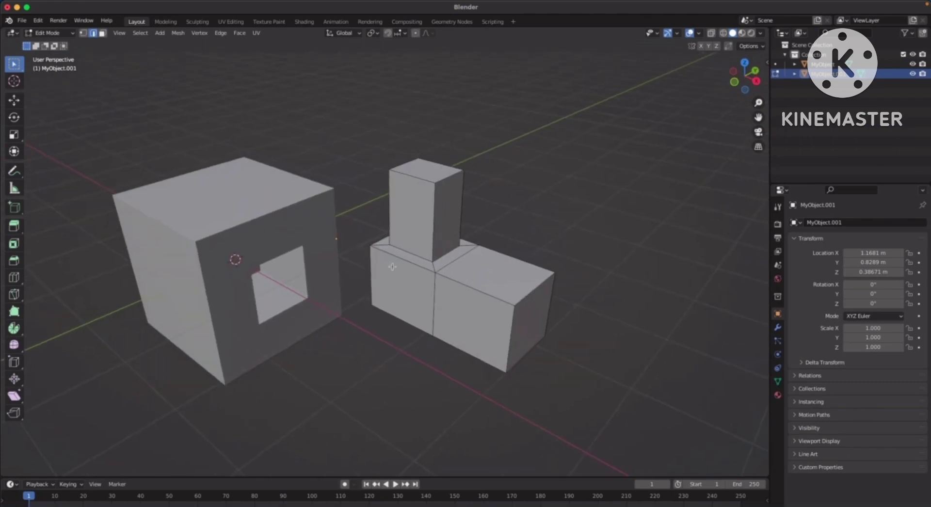
key("Tab")
Select the upper and lower edges of the large cube's square hole, fill it with a face, and return to Object Mode
middle_click_drag(519, 234, 548, 179)
left_click(299, 174)
key("KP_Decimal")
scroll(433, 175, "up", 3)
middle_click_drag(433, 175, 411, 144)
key("Tab")
middle_click_drag(495, 166, 419, 191)
left_click(382, 188)
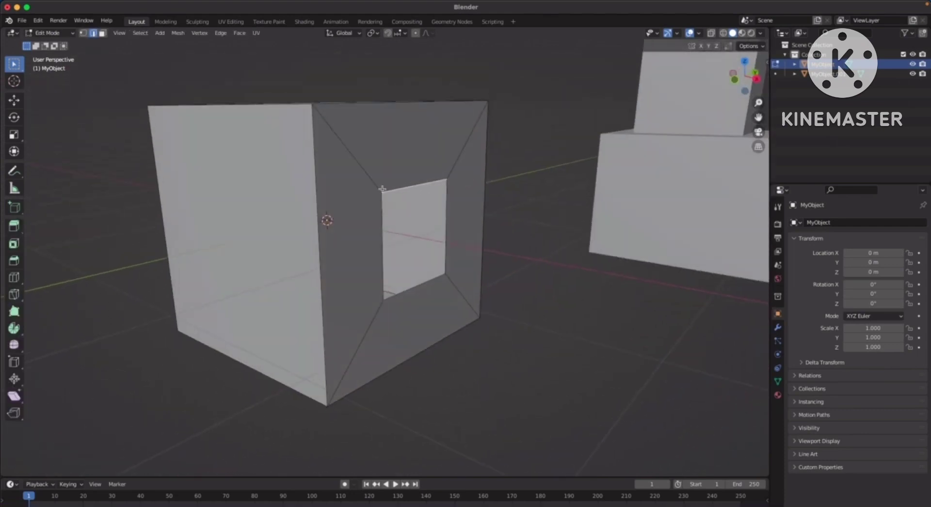
middle_click_drag(517, 262, 499, 249)
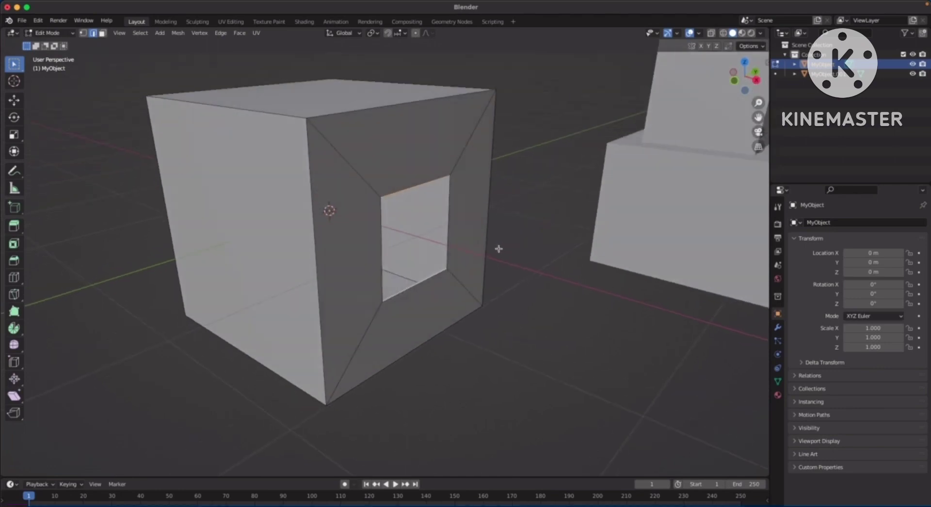
key("f")
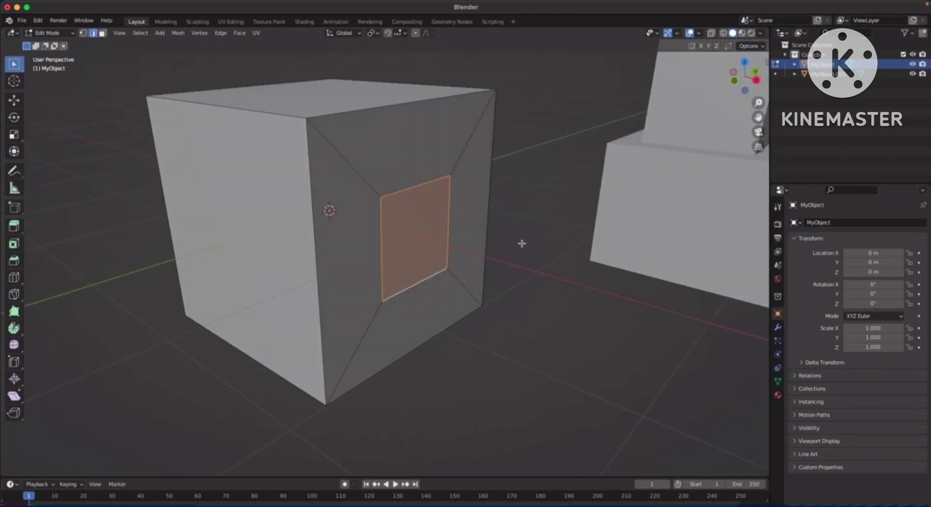
left_click(522, 243)
key("Tab")
Bring both objects into view and clear the selection
scroll(520, 303, "down", 3)
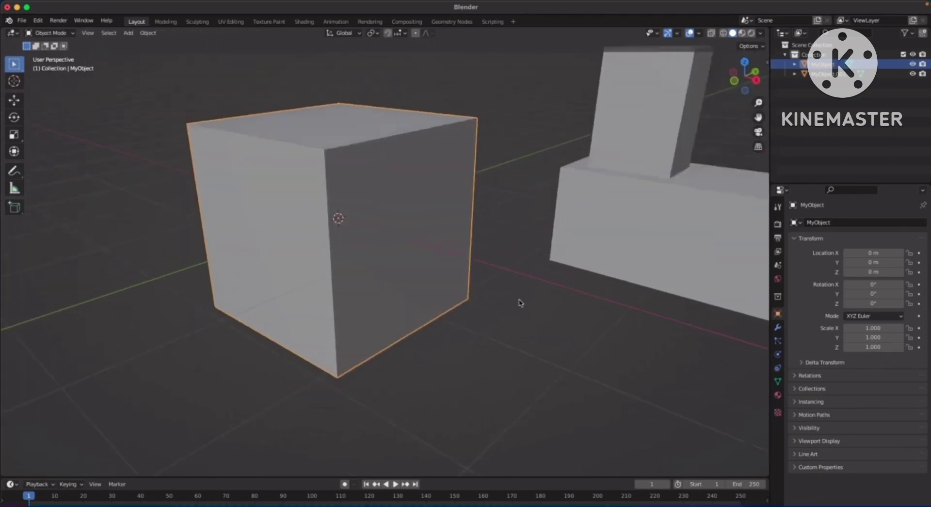
middle_click_drag(488, 296, 505, 260, "shift")
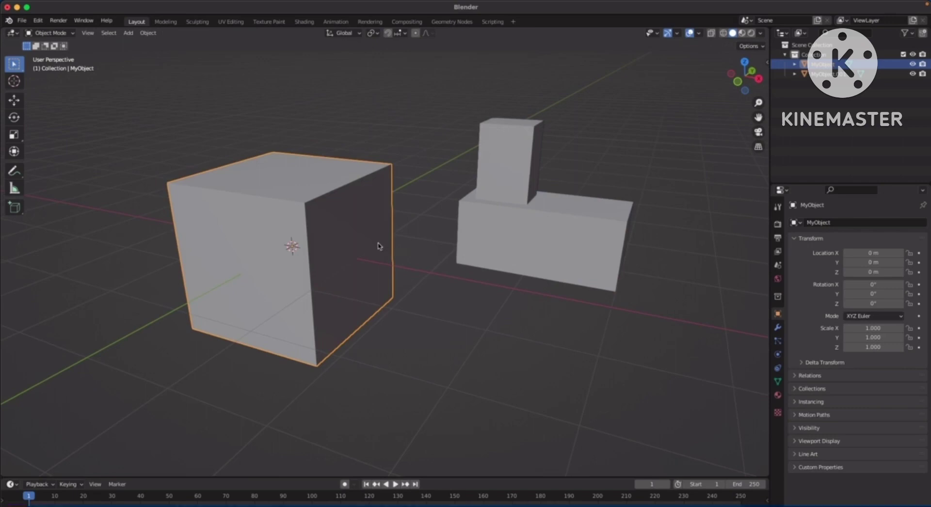
middle_click_drag(378, 245, 384, 280)
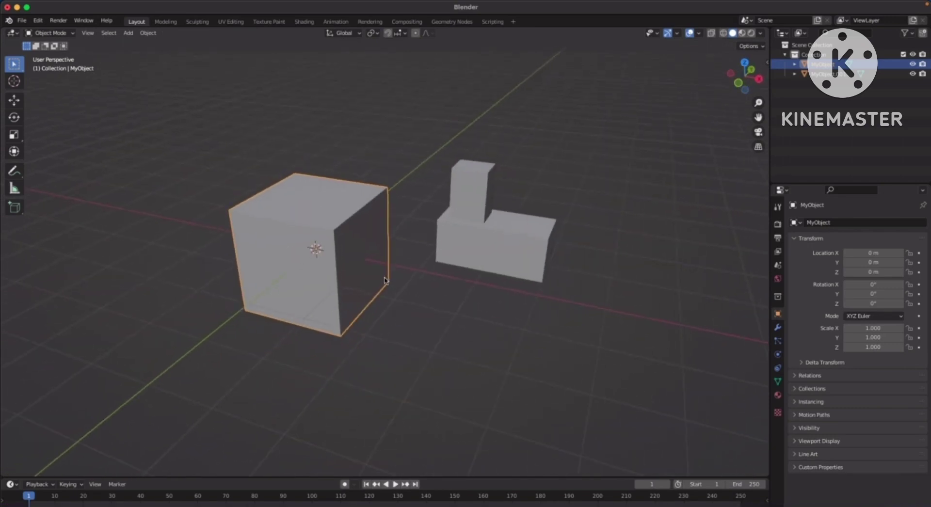
left_click(536, 192)
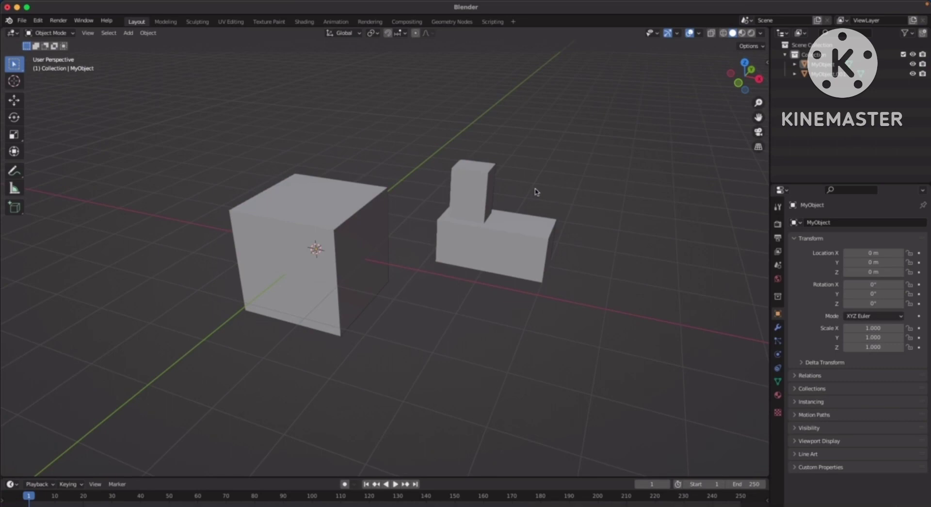
Select both the large cube and the column-topped block and join them into one object
middle_click_drag(547, 176, 332, 194)
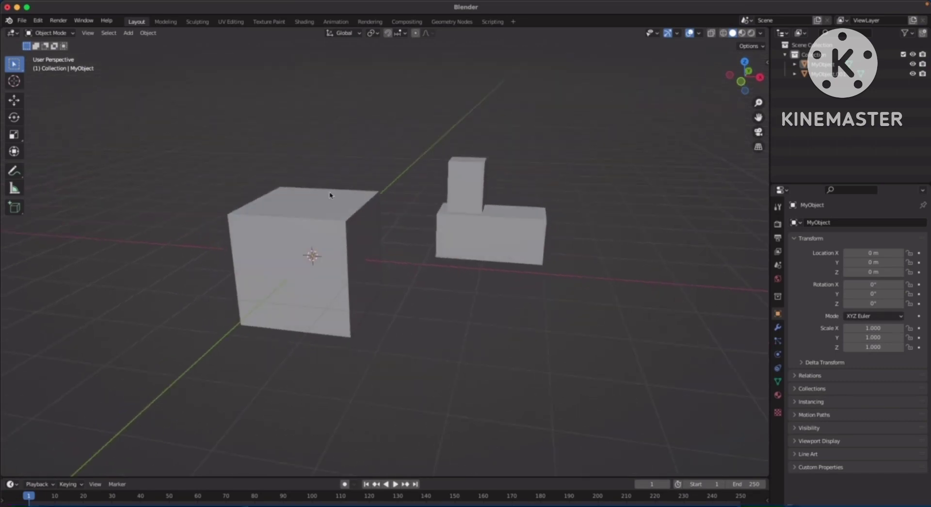
left_click(316, 209)
key("g")
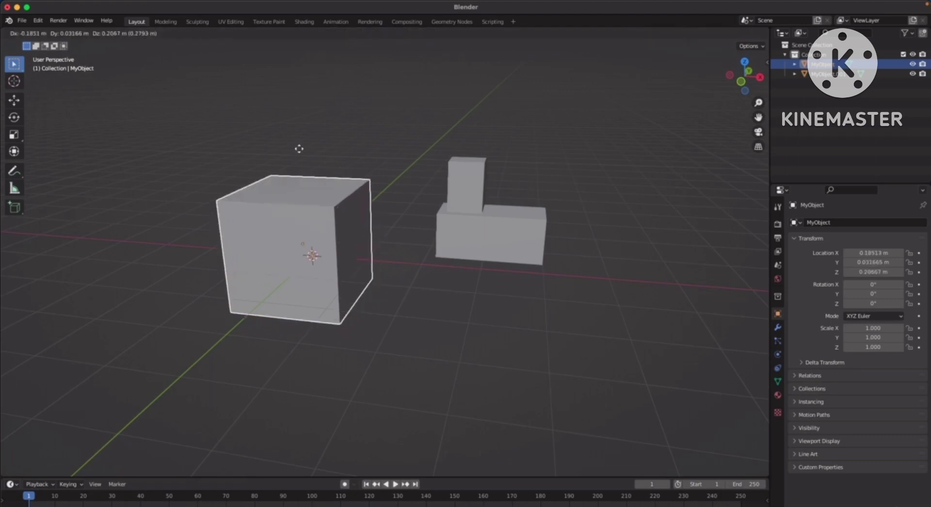
key("Escape")
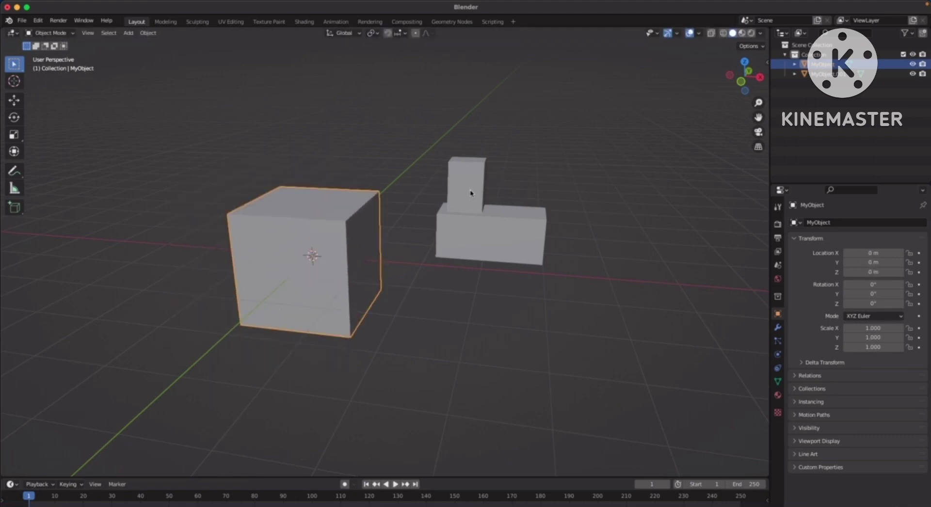
left_click(471, 193, "shift")
key("g")
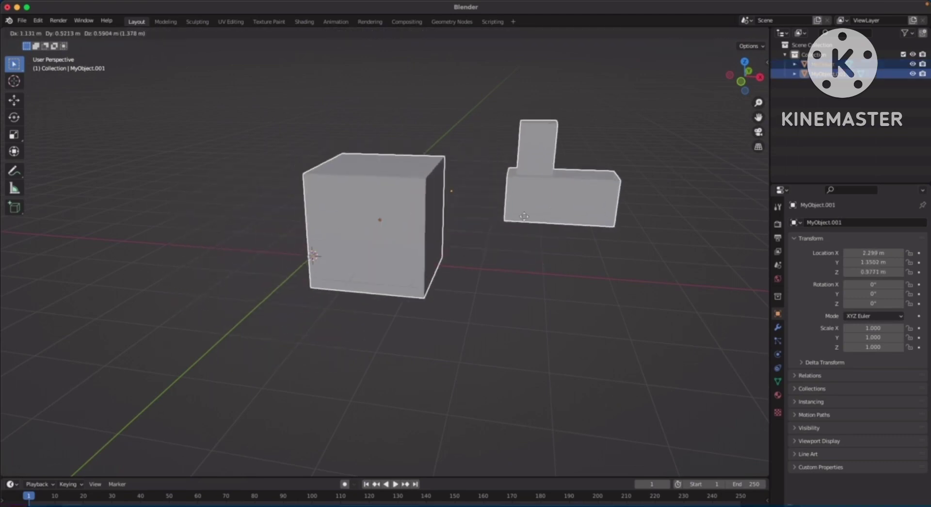
key("Escape")
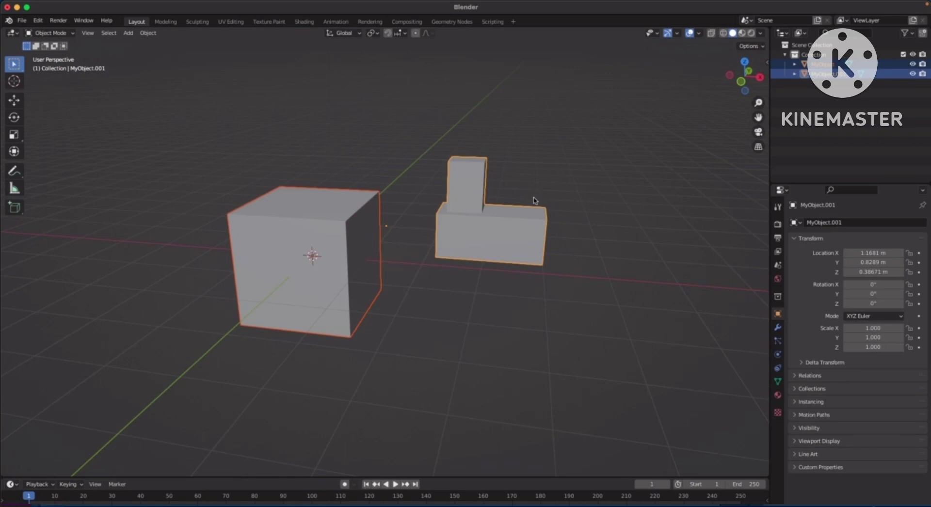
right_click(464, 179)
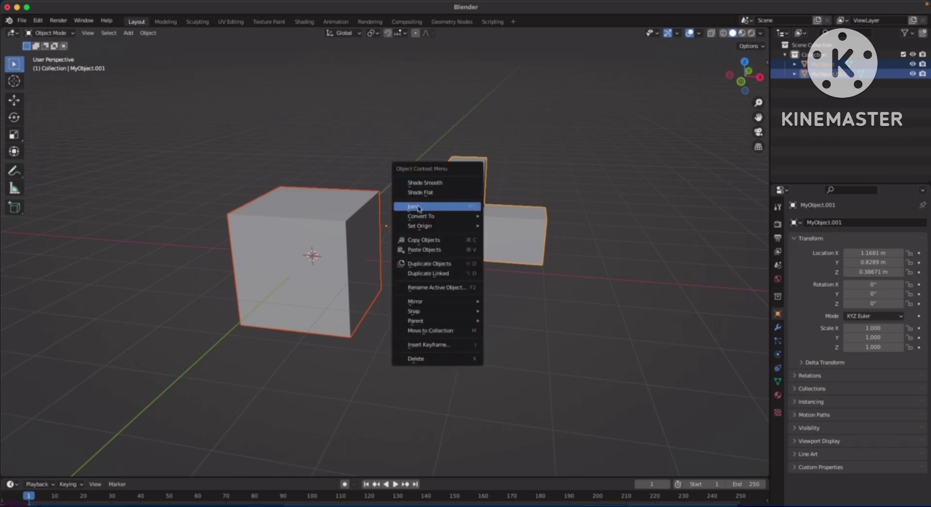
left_click(448, 210)
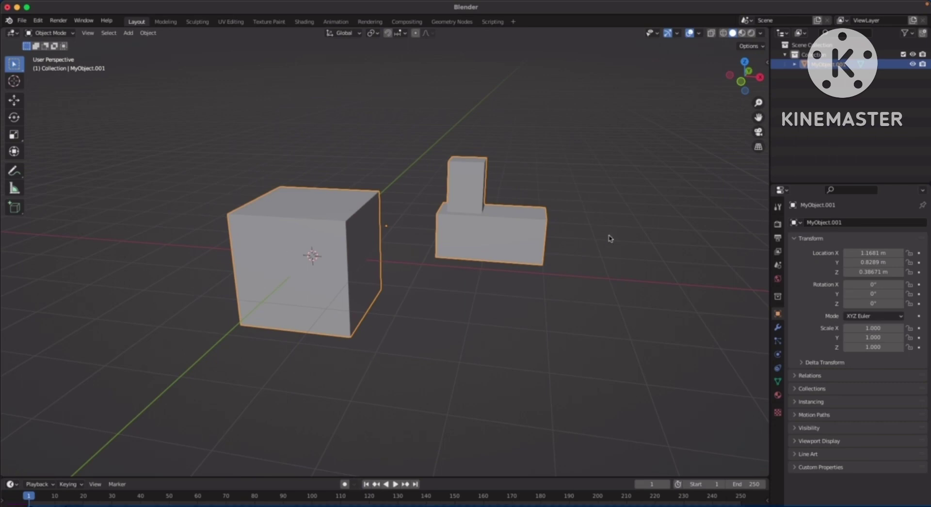
Select the joined object by its individual parts, try moving it as a whole, and cancel the move
left_click(564, 206)
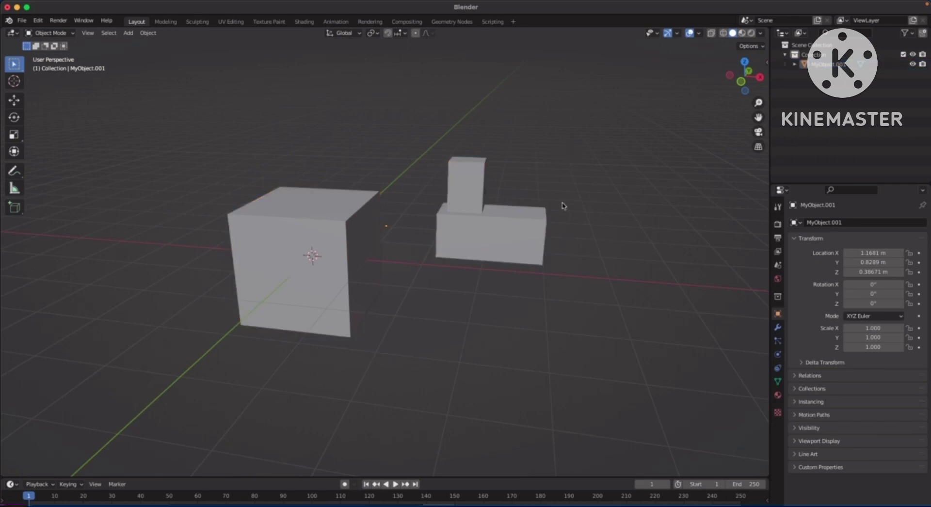
left_click(521, 231)
left_click(576, 185)
left_click(331, 240)
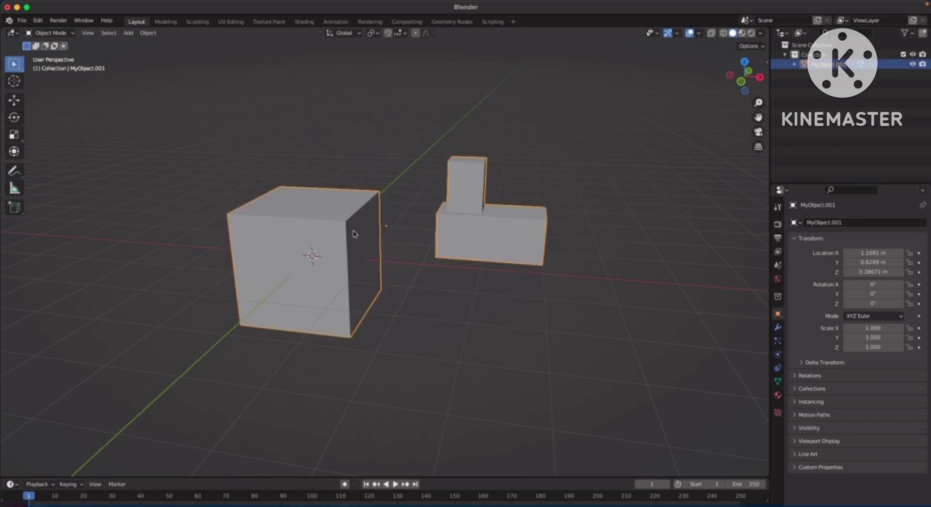
key("g")
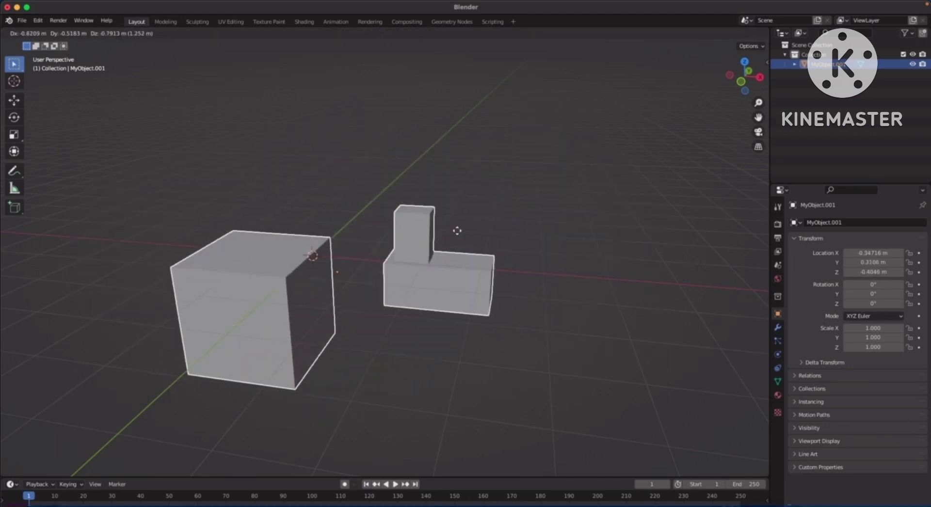
right_click(602, 200)
Enter Edit Mode on the joined object and select individual faces on both the cube and the block
middle_click_drag(561, 225, 602, 208)
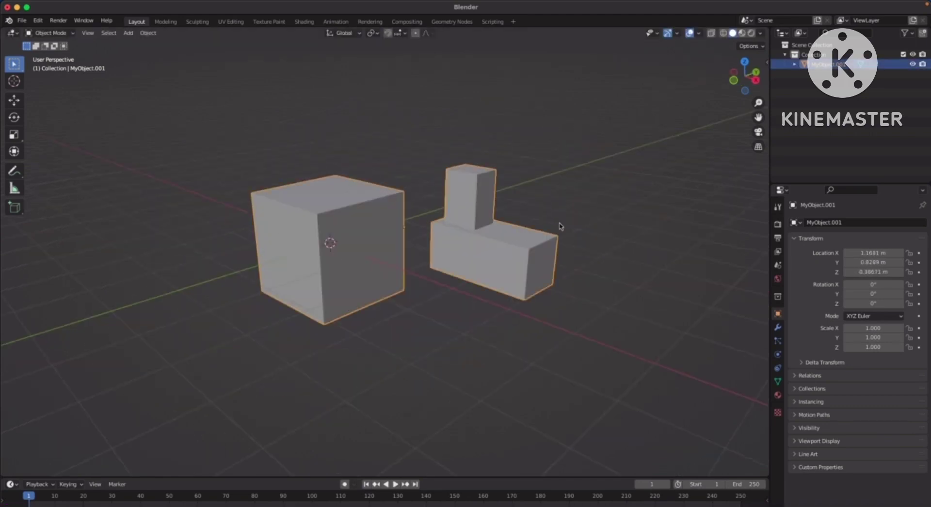
key("Tab")
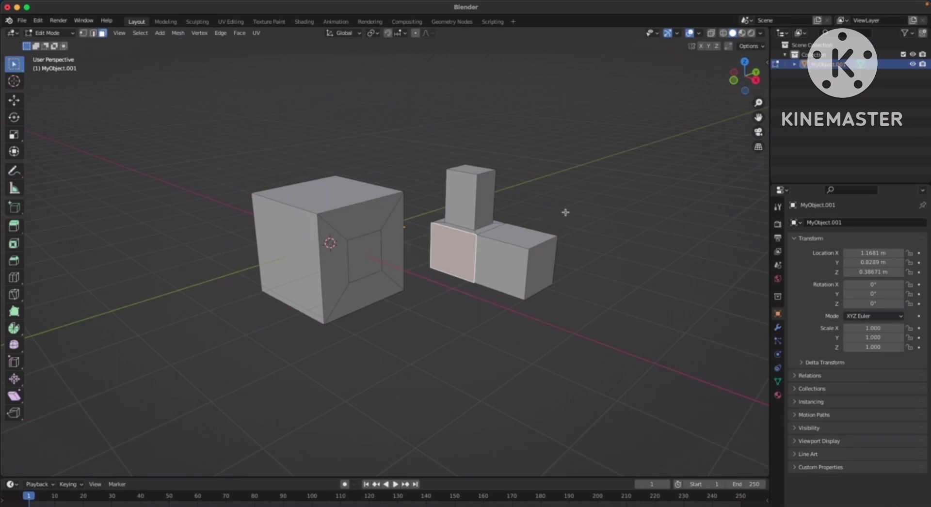
left_click(565, 213)
left_click(442, 258)
left_click(357, 250)
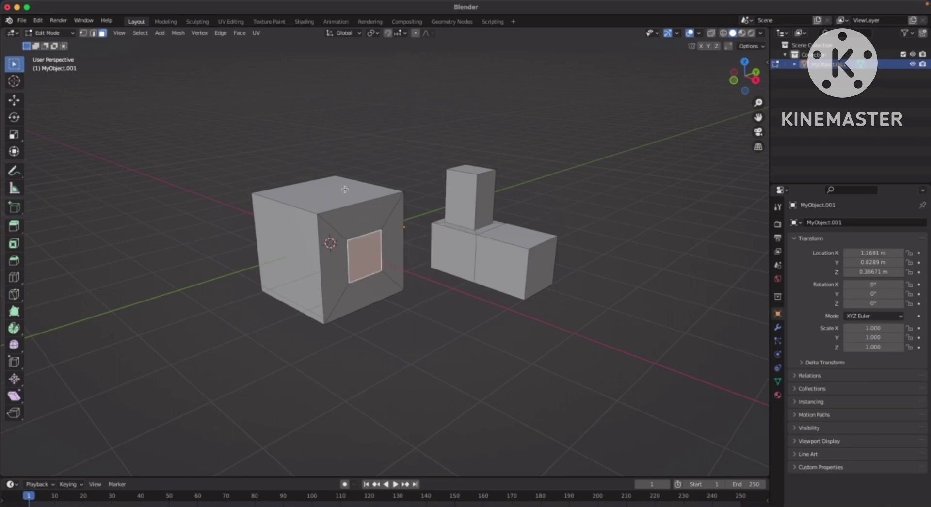
left_click(345, 190)
left_click(467, 195)
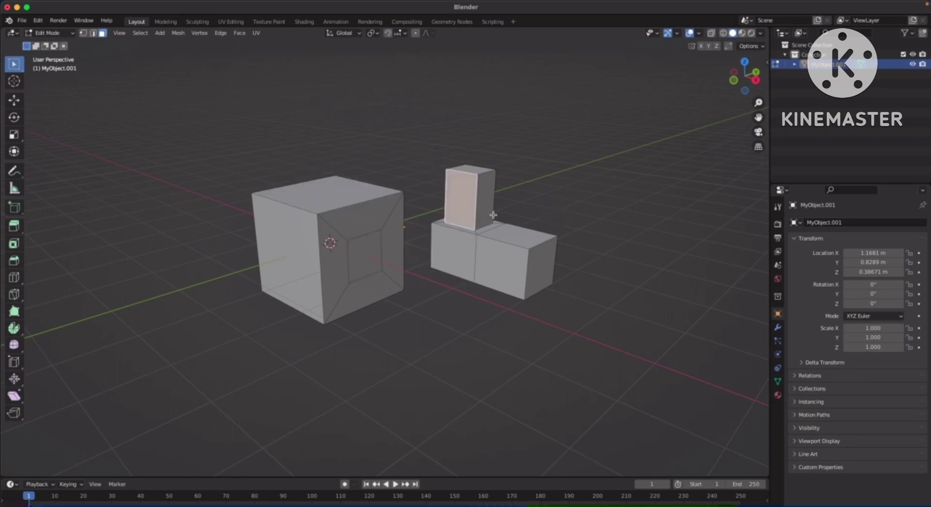
Extrude the column's top face upward to about double the column's height
middle_click_drag(493, 215, 485, 164)
left_click(485, 164)
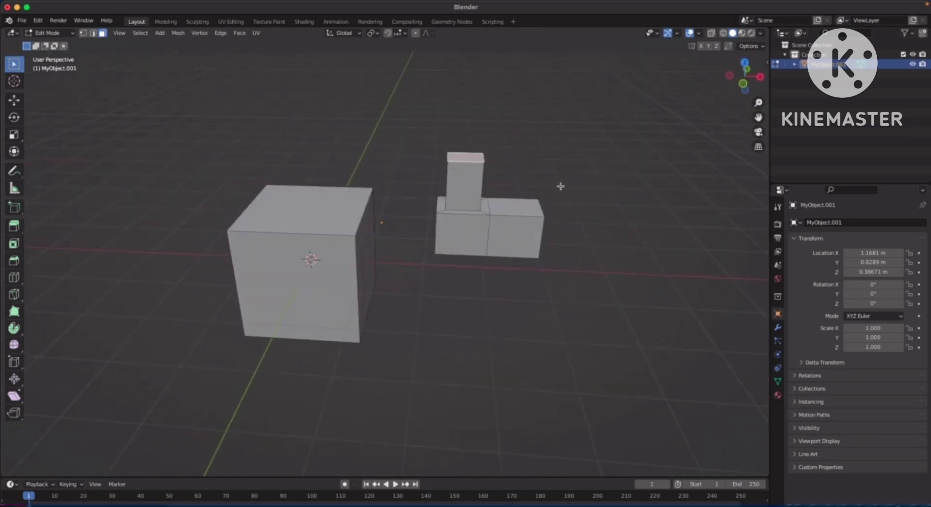
key("e")
left_click(559, 121)
middle_click_drag(559, 121, 547, 140)
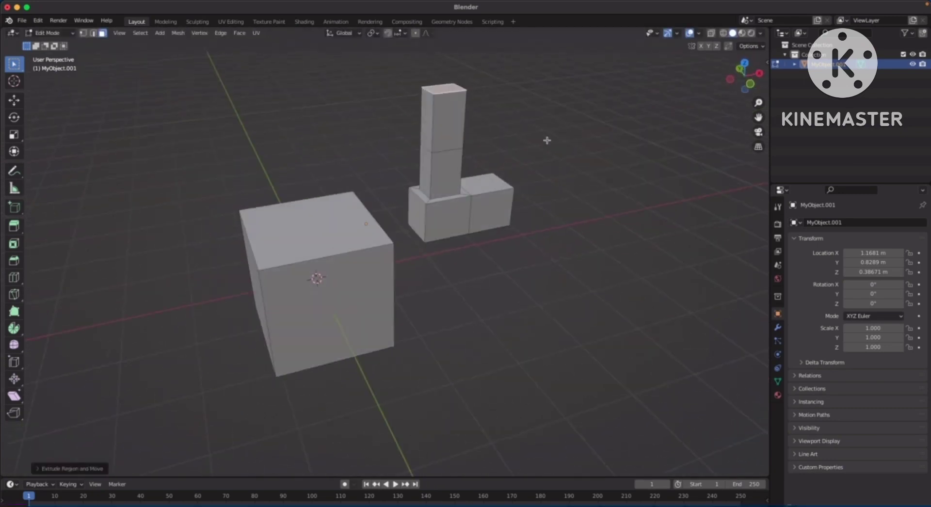
Extrude the cube-facing side of the column's upper section about 3.11 m to form an arm above the cube
left_click(424, 130)
key("e")
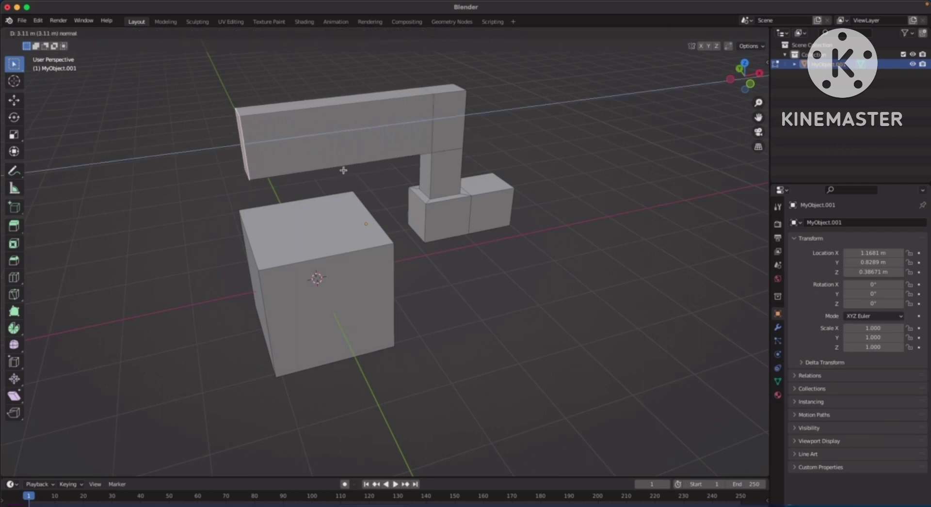
left_click(343, 170)
Add a loop cut across the middle of the arm
middle_click_drag(343, 170, 426, 170)
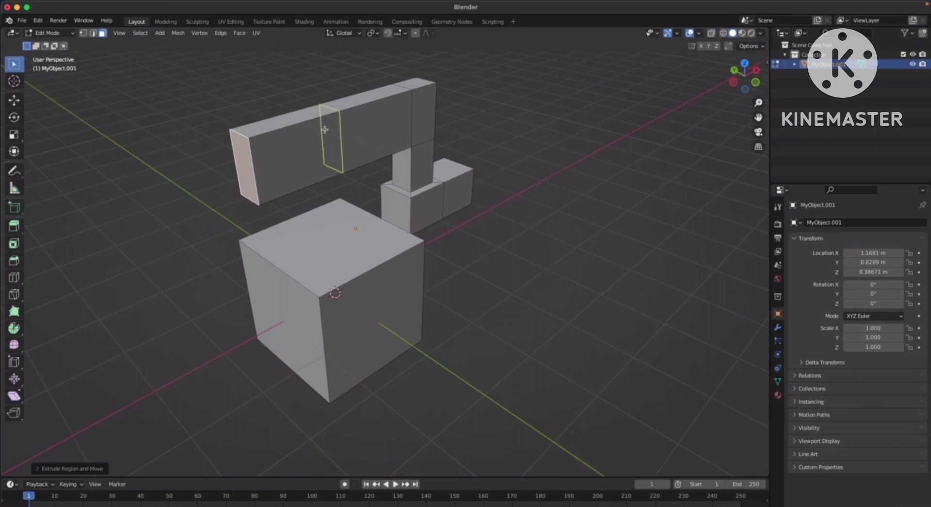
left_click(333, 116)
left_click(333, 127)
middle_click_drag(332, 129, 332, 157)
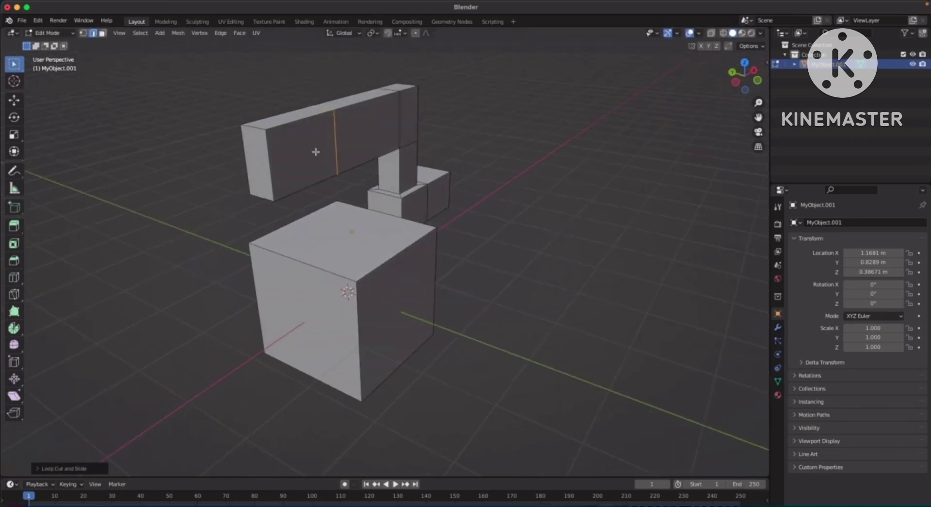
Extrude the front side face of the arm's outer half forward into a block over the cube
key("3")
left_click(317, 158)
key("e")
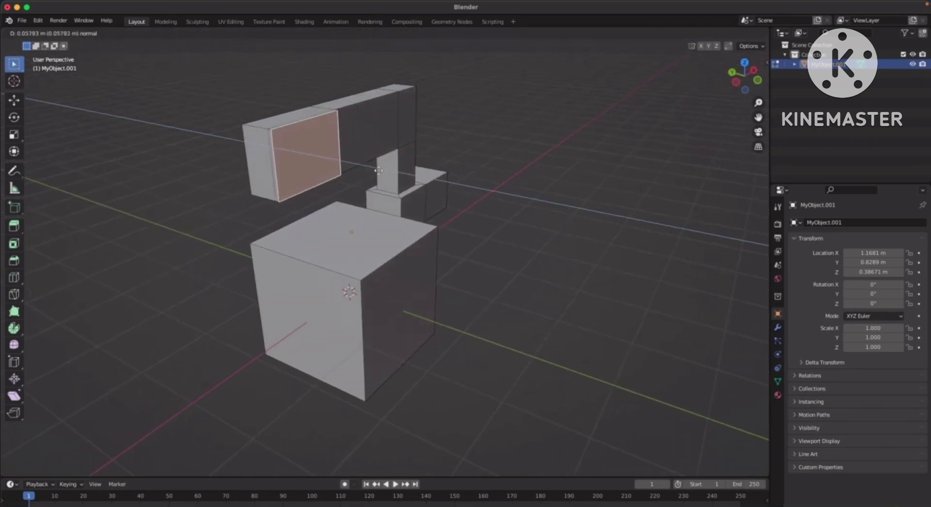
left_click(457, 190)
Fill a face between the overhead block's lower edge and the cube's upper edge on the side away from the column
key("2")
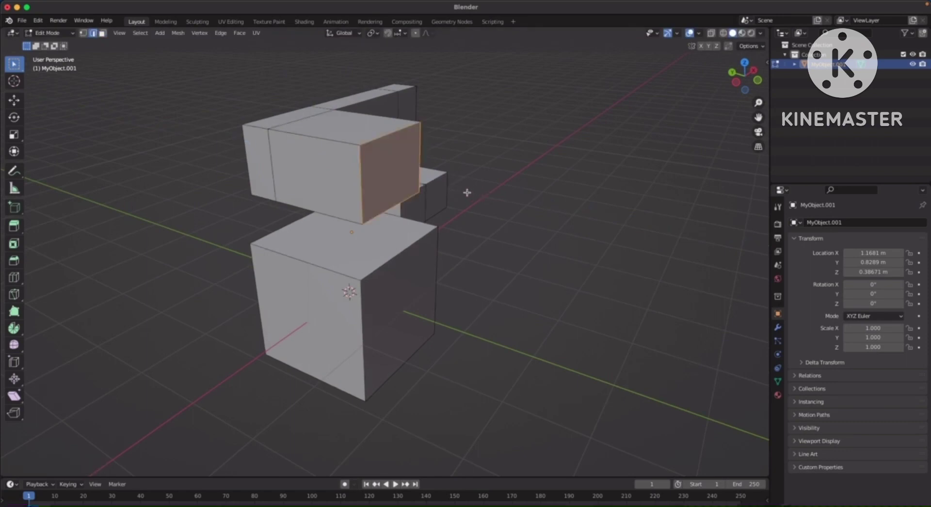
middle_click_drag(467, 194, 472, 167)
scroll(471, 166, "up", 3)
left_click(323, 123)
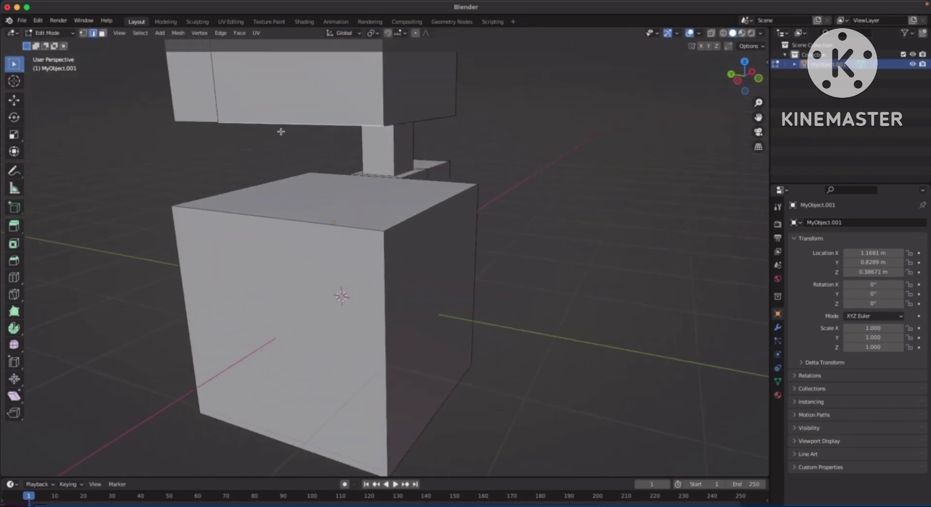
middle_click_drag(281, 132, 280, 146)
left_click(255, 252, "shift")
middle_click_drag(278, 245, 306, 220)
key("f")
left_click(489, 212)
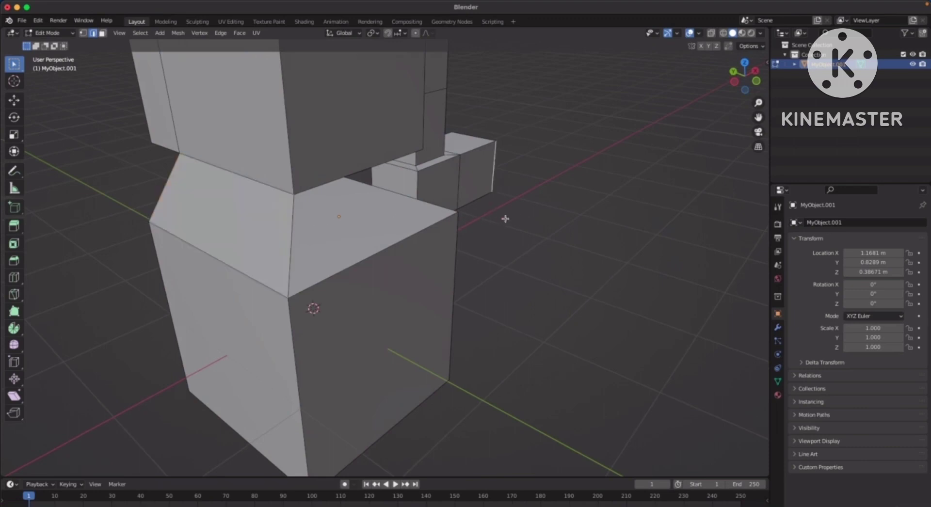
Fill a face between the overhead block's lower front edge and the cube's upper front edge
middle_click_drag(505, 216, 317, 146)
left_click(318, 146)
left_click(334, 233, "shift")
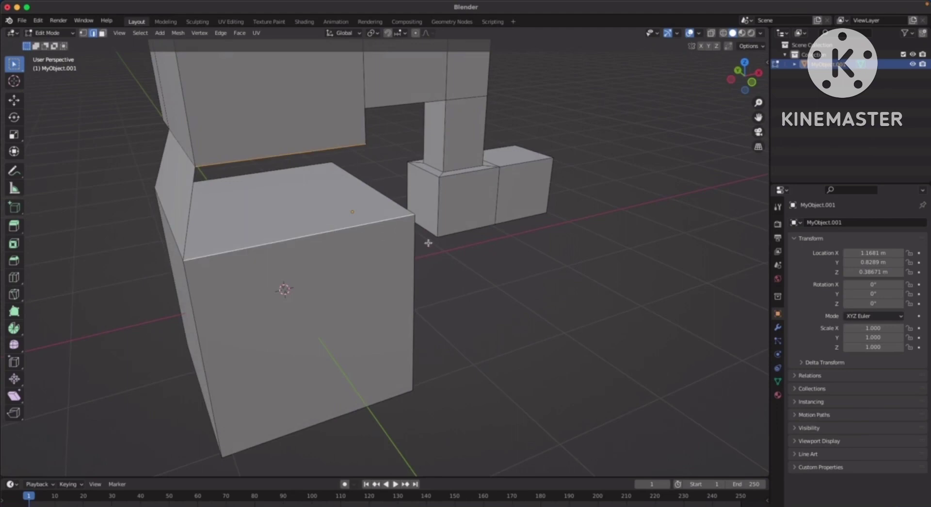
key("f")
Fill a face between the overhead block and the cube on the side facing the column
middle_click_drag(334, 235, 391, 160)
left_click(347, 142)
left_click(434, 212, "shift")
key("f")
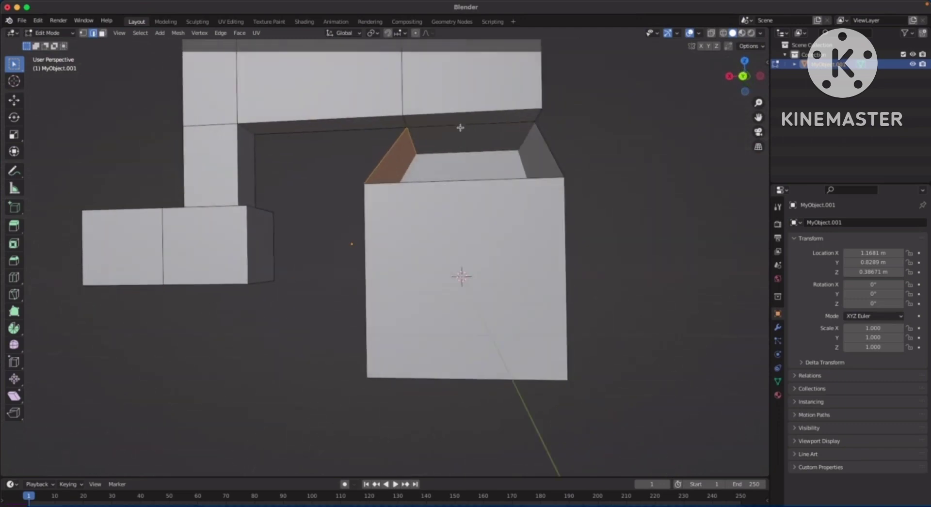
Fill the remaining back gap between the overhead block and the cube with a face and return to Object Mode
left_click(460, 128)
middle_click_drag(460, 127, 507, 223)
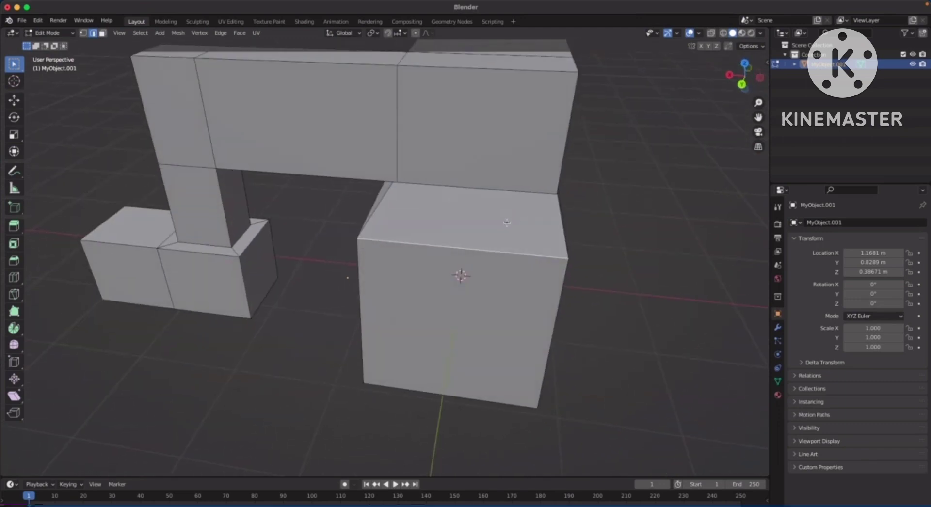
key("f")
left_click(640, 213)
middle_click_drag(606, 207, 528, 189)
key("Tab")
scroll(529, 189, "down", 5)
middle_click_drag(509, 247, 442, 217)
scroll(482, 199, "up", 3)
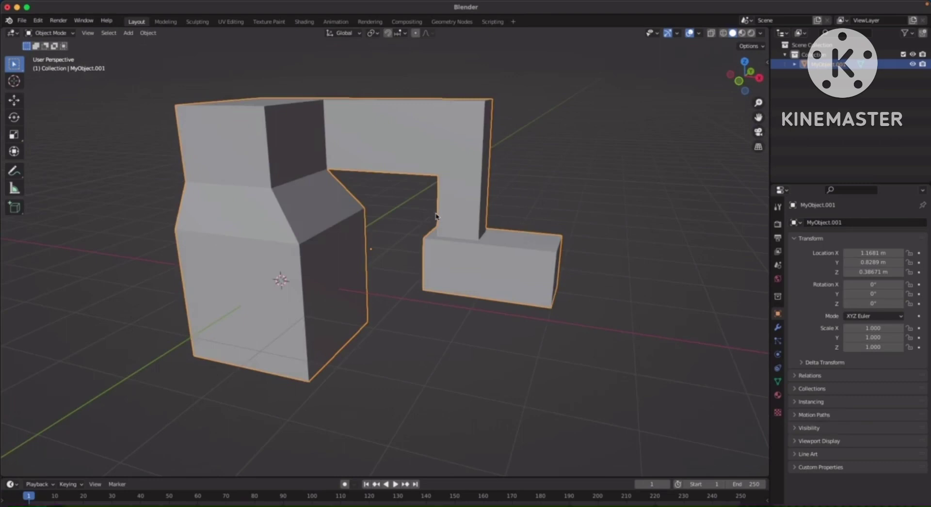
middle_click_drag(578, 175, 567, 202)
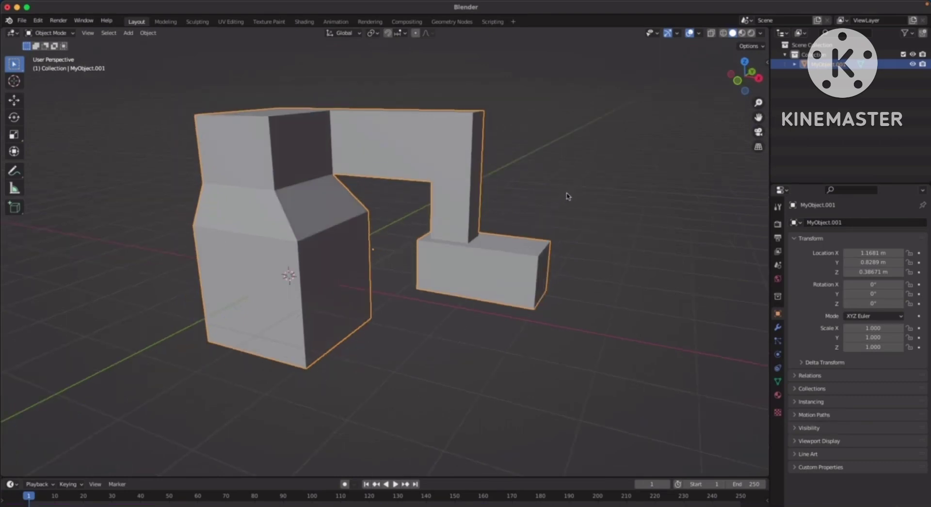
In Edit Mode, duplicate the small inset face on the cube's +X side and move the copy outward along global X
key("Tab")
middle_click_drag(555, 194, 537, 210)
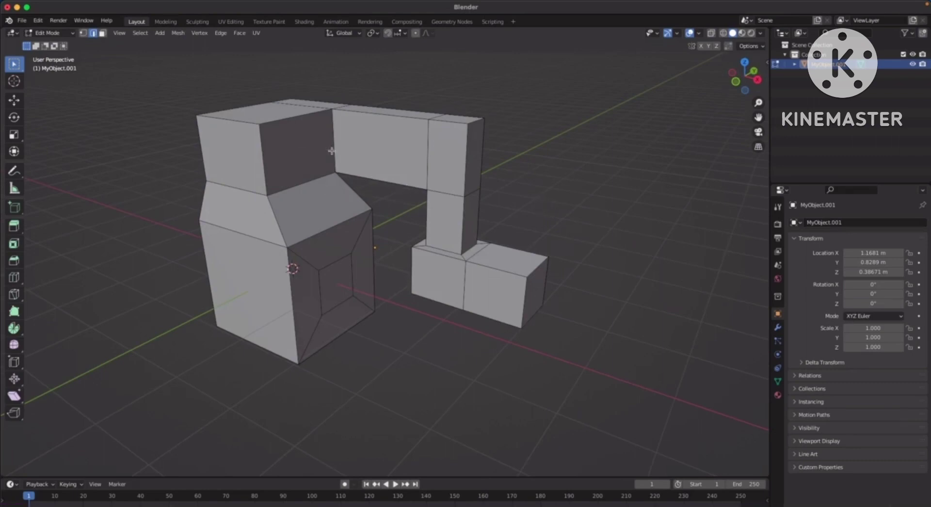
middle_click_drag(372, 165, 381, 168)
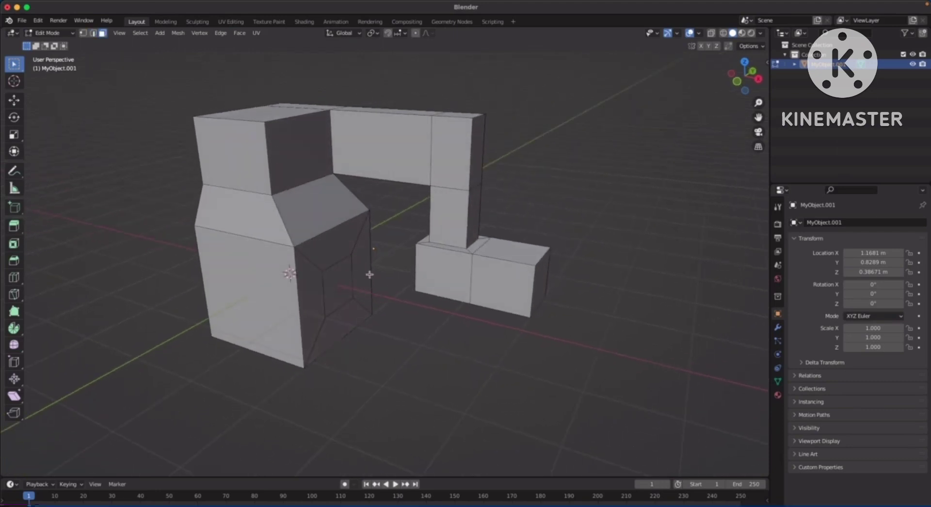
left_click(338, 281)
scroll(348, 229, "up", 8)
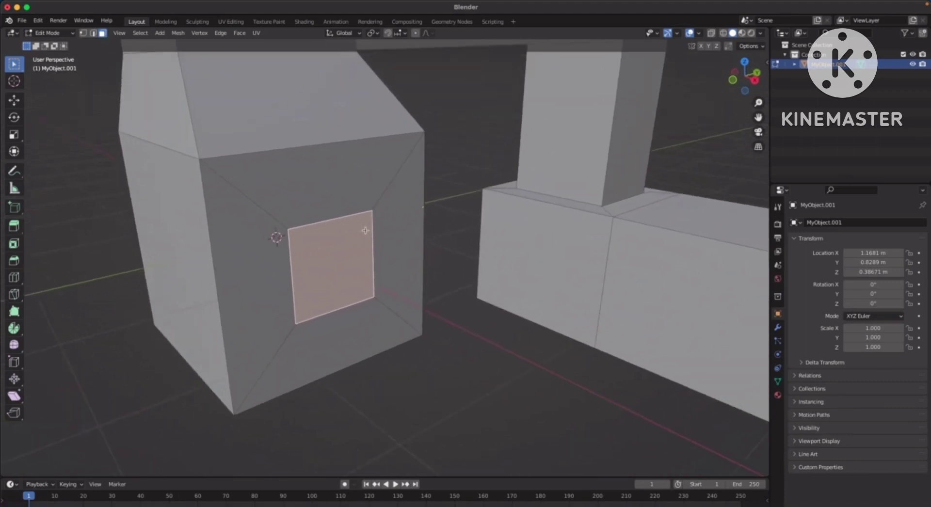
middle_click_drag(365, 230, 355, 254)
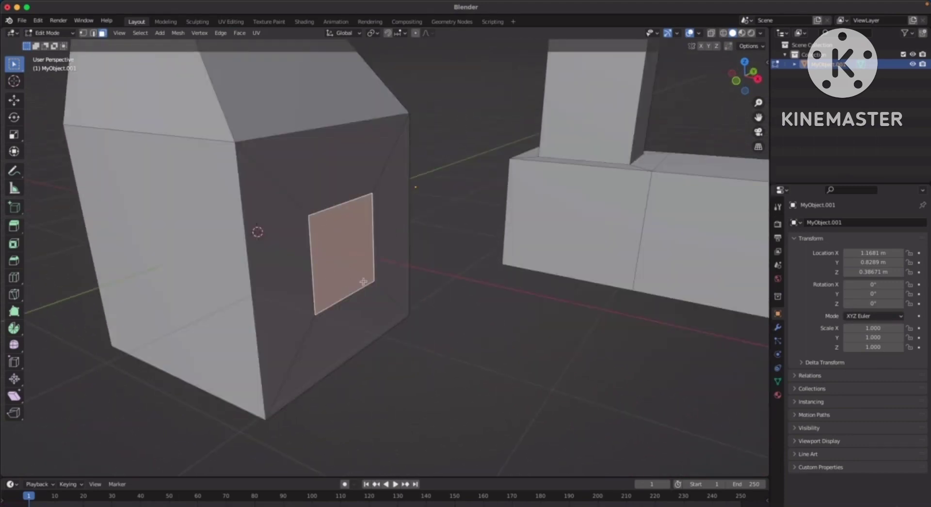
scroll(381, 268, "down", 2)
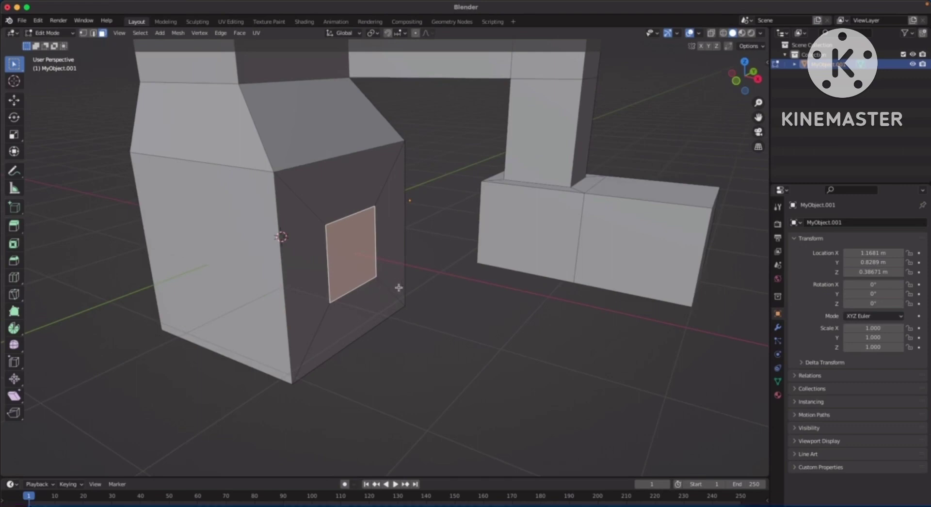
key("g")
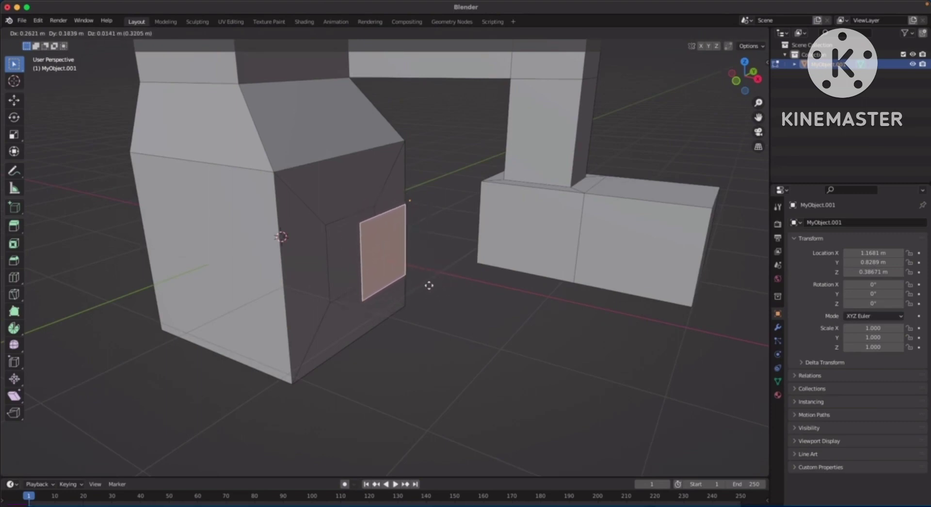
key("x")
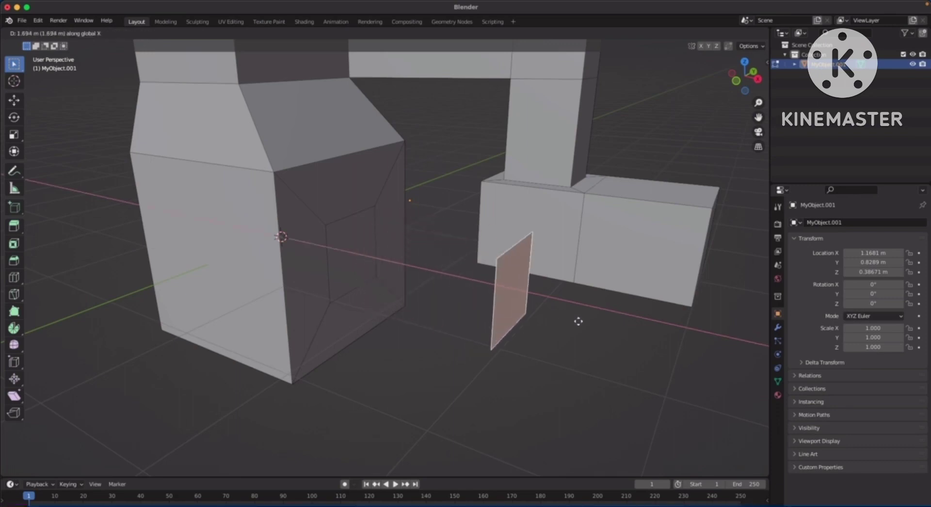
left_click(449, 304)
Separate the duplicated face from the mesh by selection into its own object and return to Object Mode
left_click(360, 258)
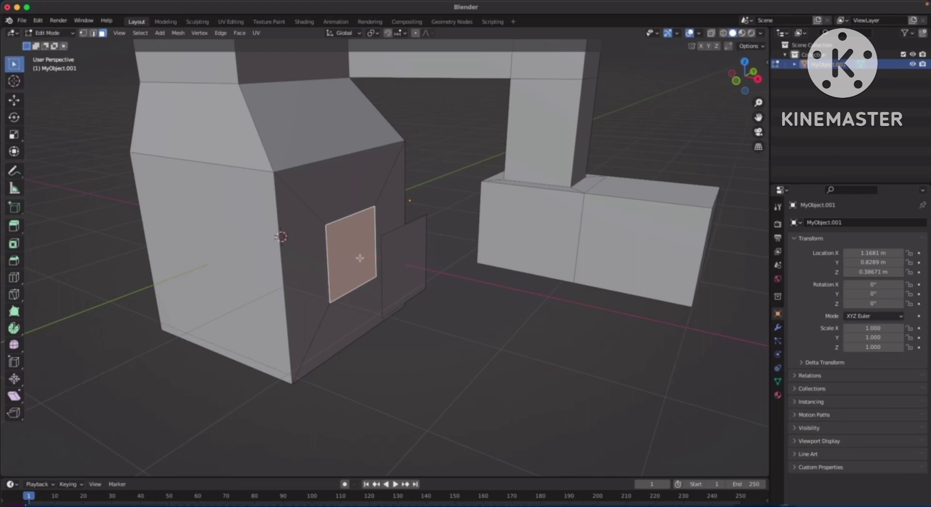
key("ctrl+z")
middle_click_drag(386, 268, 411, 260)
left_click(450, 240)
left_click(395, 257)
right_click(408, 263)
mouse_move(407, 264)
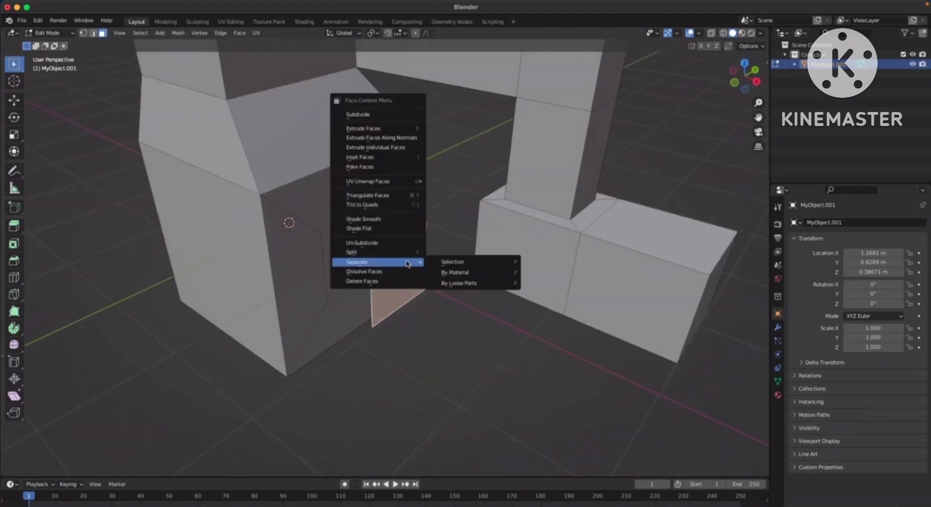
left_click(471, 262)
middle_click_drag(409, 280, 431, 248)
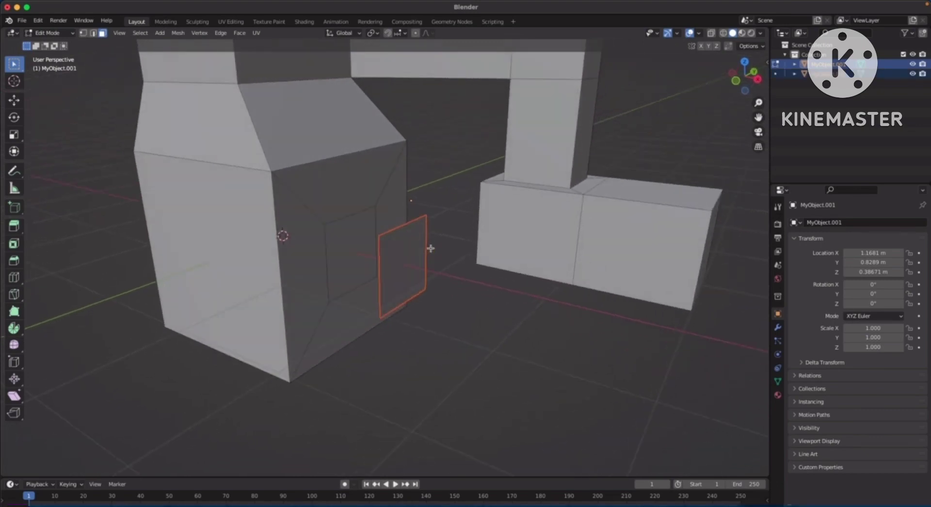
key("Tab")
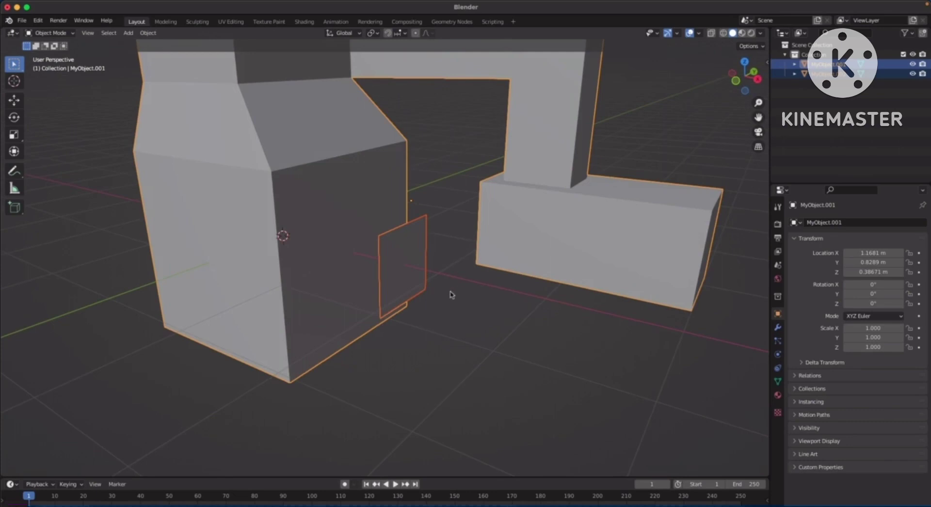
Try moving the separated face and the main body individually in Object Mode
middle_click_drag(456, 295, 427, 277)
left_click(401, 266)
key("g")
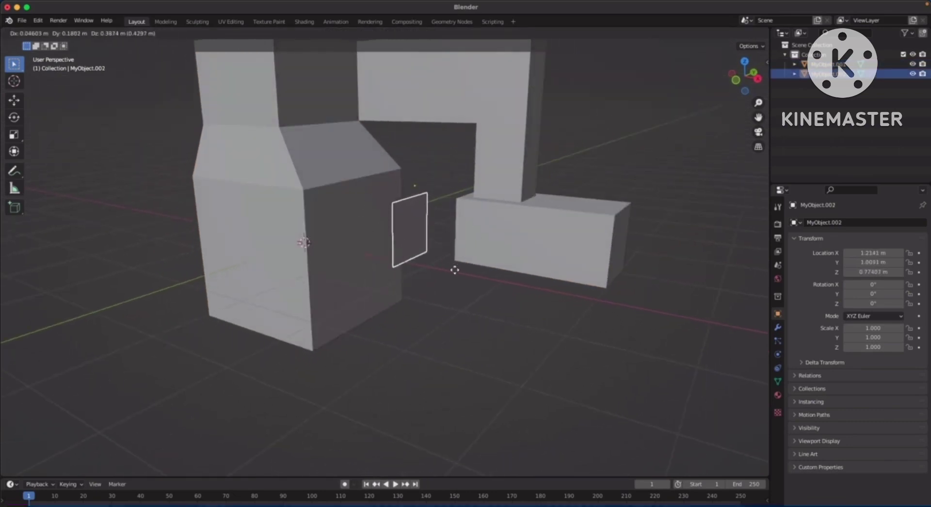
right_click(394, 283)
left_click(349, 225)
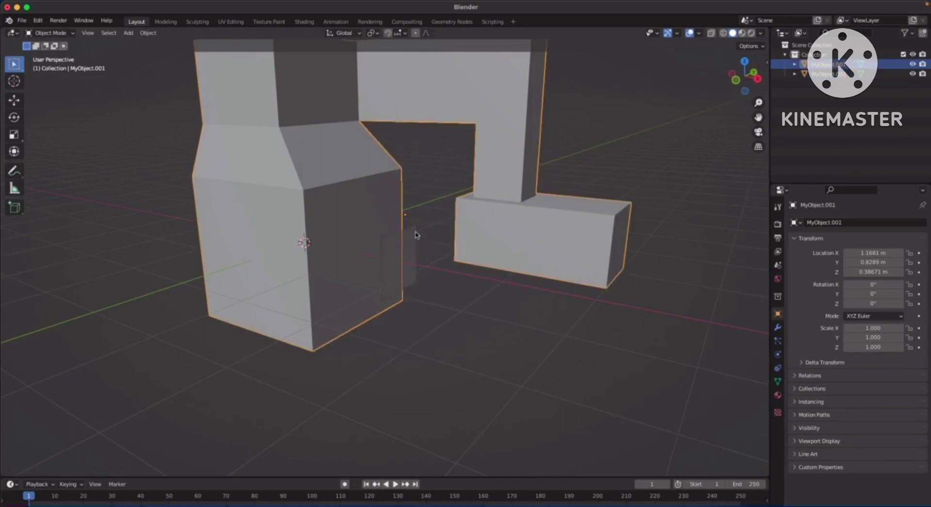
key("g")
right_click(372, 248)
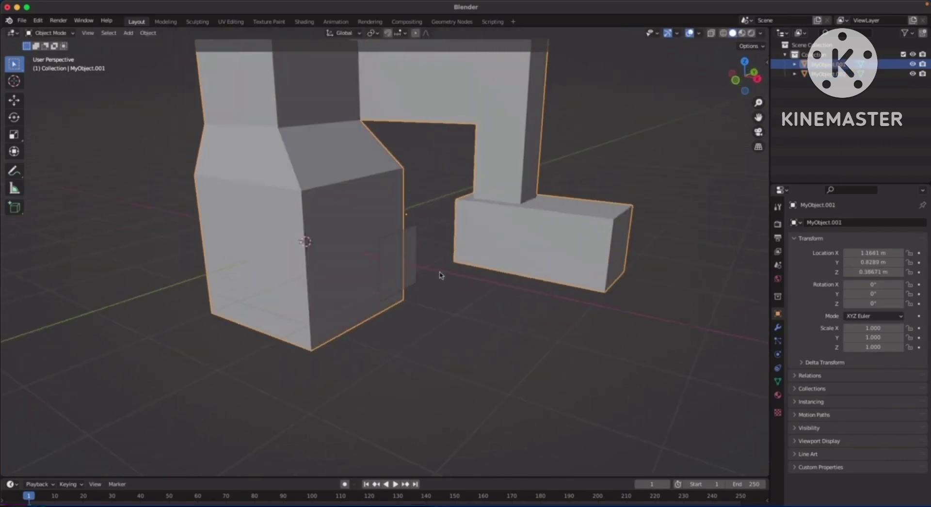
In Edit Mode on the separated face object, extrude the face outward in two consecutive segments, a long one followed by a short one
left_click(409, 246)
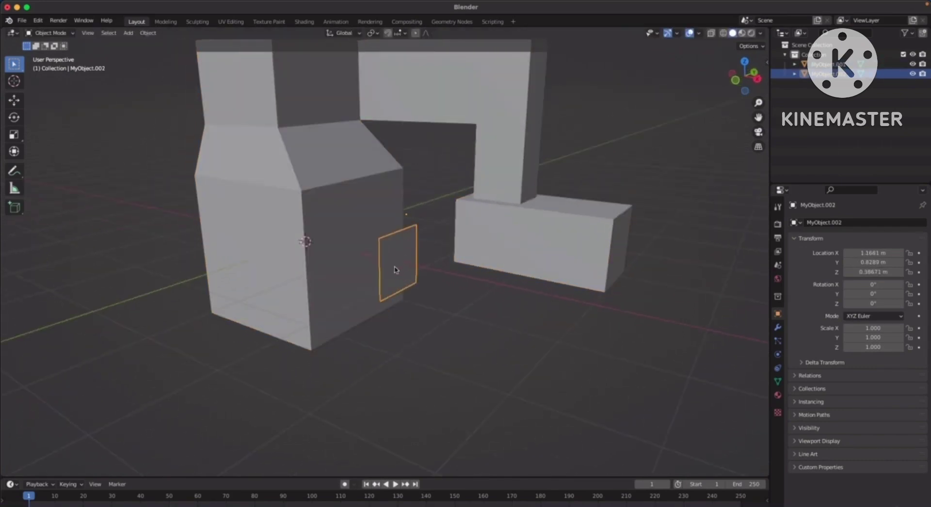
key("Tab")
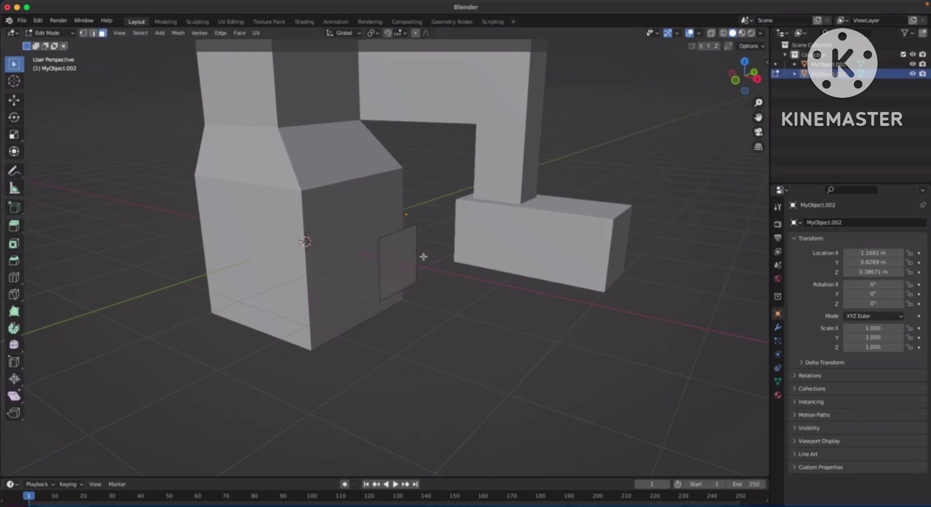
left_click(402, 261)
scroll(435, 279, "down", 2)
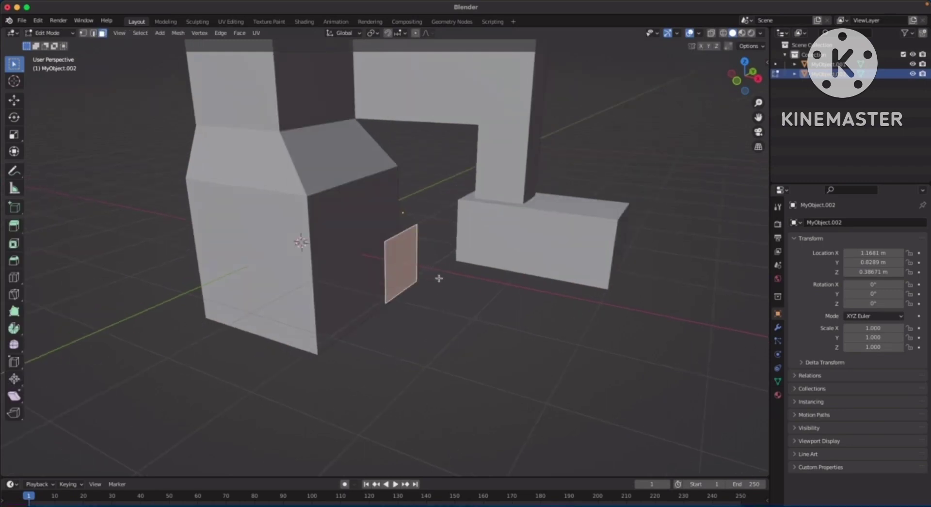
key("e")
left_click(618, 316)
key("e")
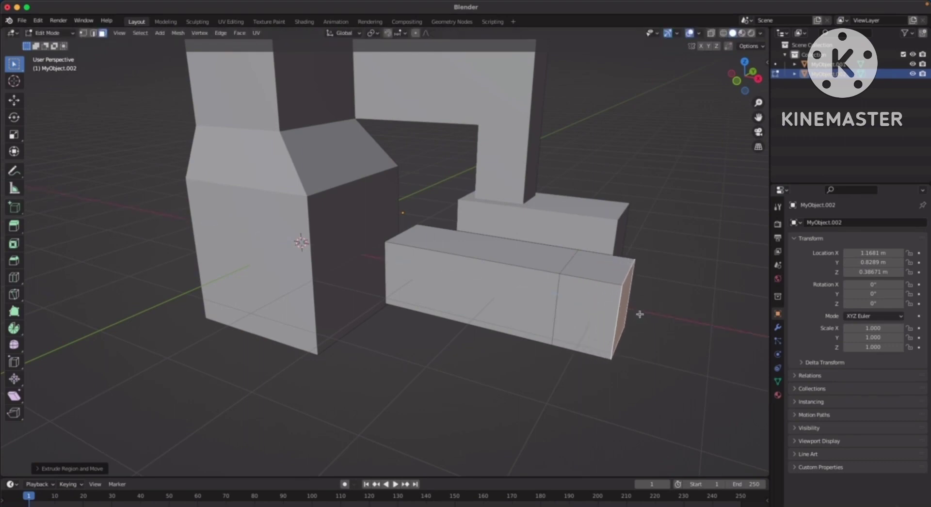
left_click(635, 314)
Extrude the top face of the short end segment upward into a tall arm and return to Object Mode
left_click(594, 265)
key("e")
left_click(612, 123)
key("Tab")
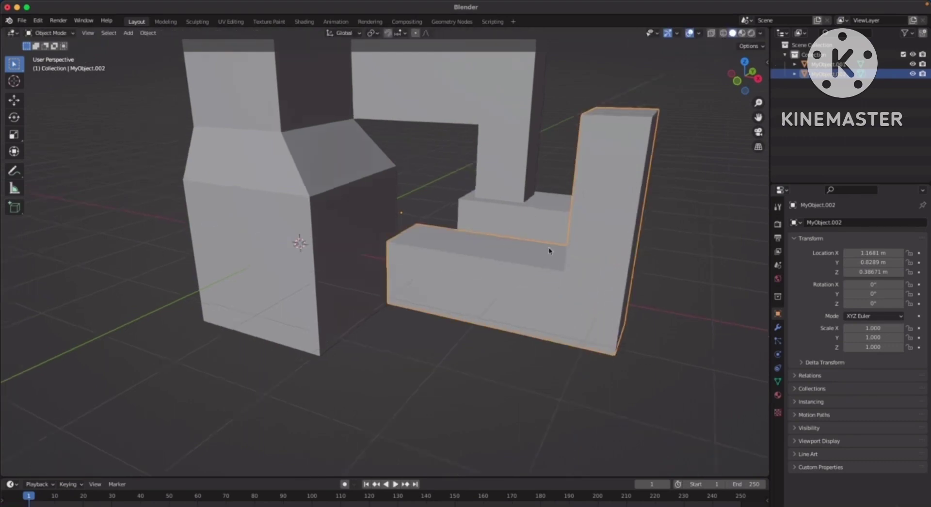
Select the main body object instead of the extruded L-shaped object
middle_click_drag(546, 249, 408, 291)
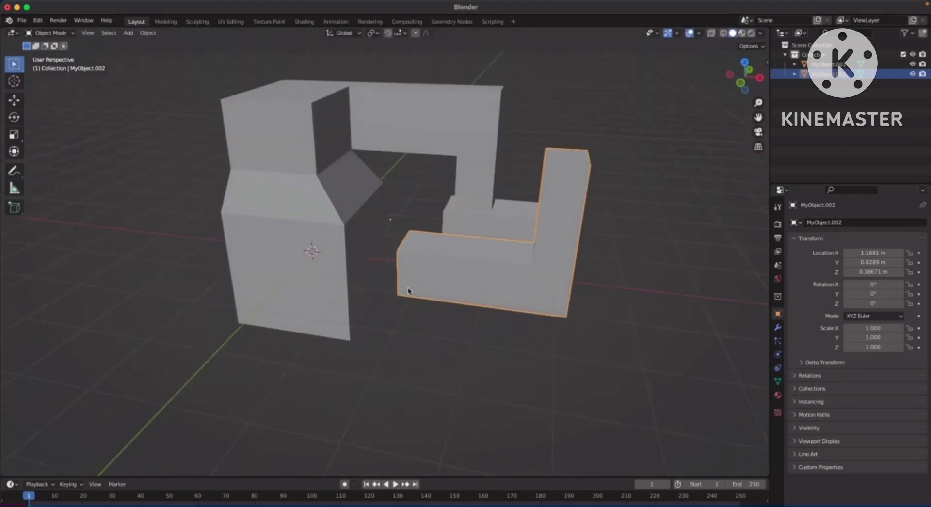
left_click(330, 201)
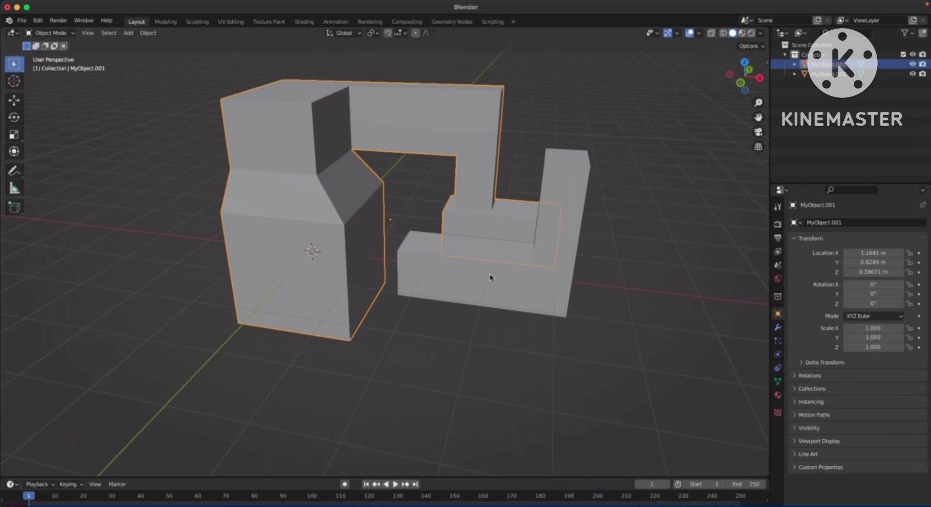
middle_click_drag(412, 218, 449, 214)
middle_click_drag(380, 235, 435, 235)
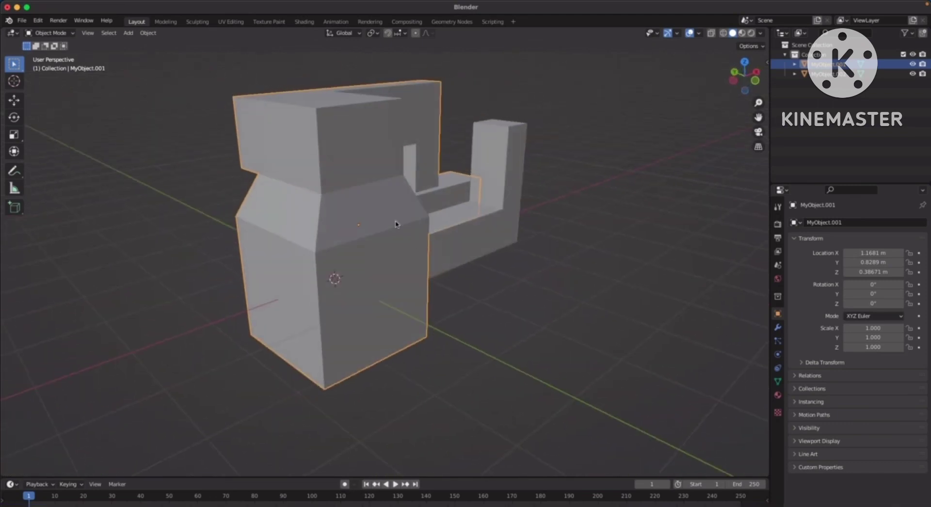
left_click(481, 261)
left_click(394, 270)
middle_click_drag(467, 274, 479, 242)
left_click(307, 252, "shift")
left_click(308, 253)
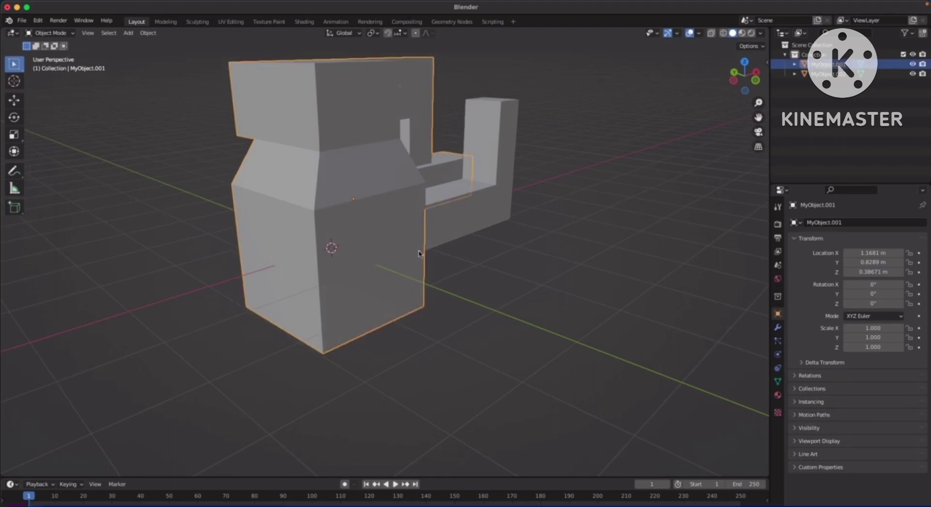
Inset the cube's front face on the -Y side of the main body in Edit Mode
key("Tab")
middle_click_drag(410, 246, 420, 249)
left_click(420, 249)
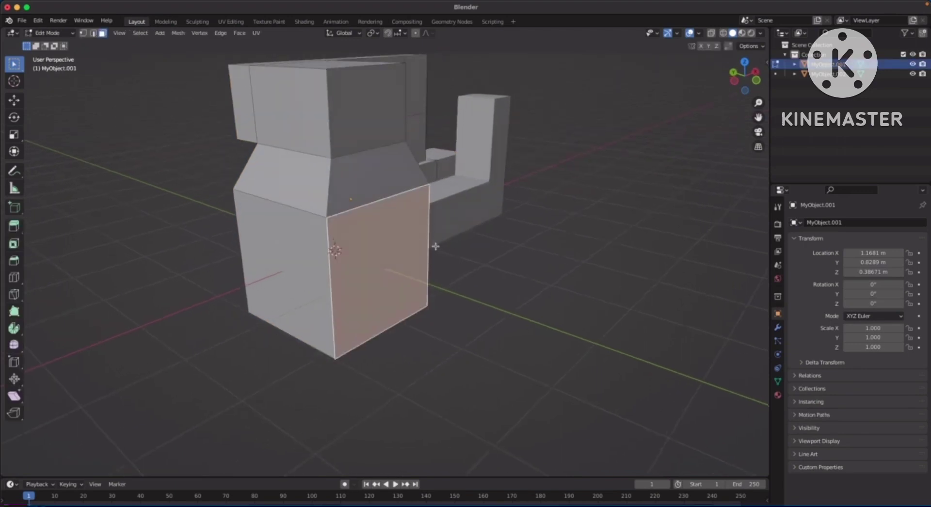
middle_click_drag(627, 191, 612, 190)
key("i")
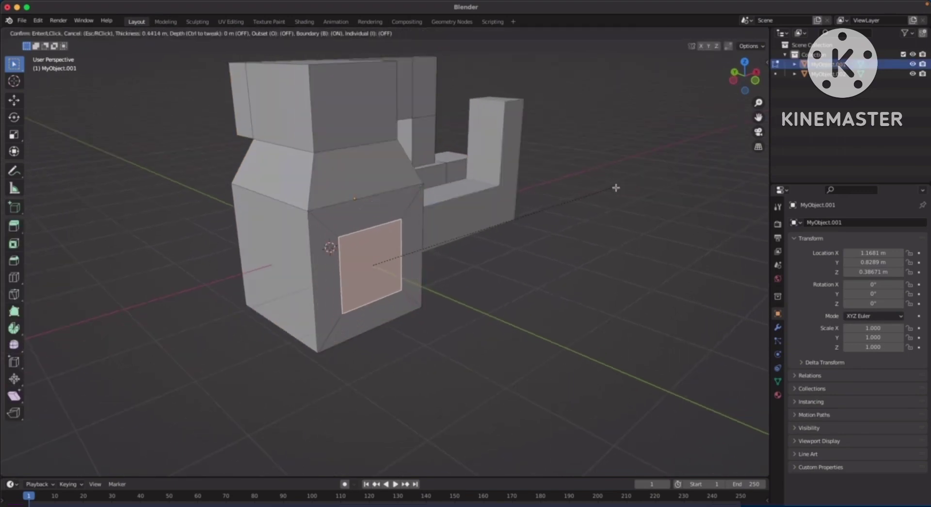
left_click(605, 203)
Extrude the inset front face about 0.2 m inward to form a recess in the cube
scroll(509, 225, "up", 6)
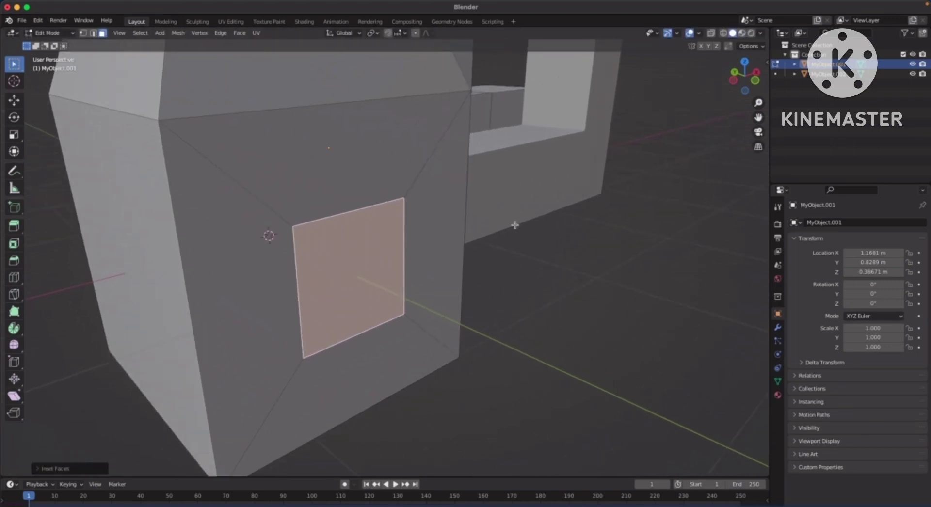
middle_click_drag(439, 246, 430, 248)
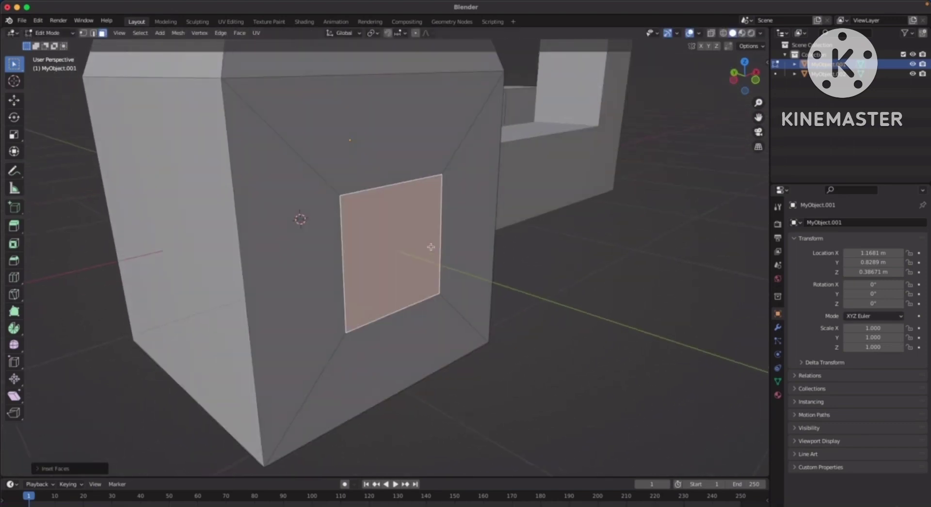
middle_click_drag(534, 254, 577, 266)
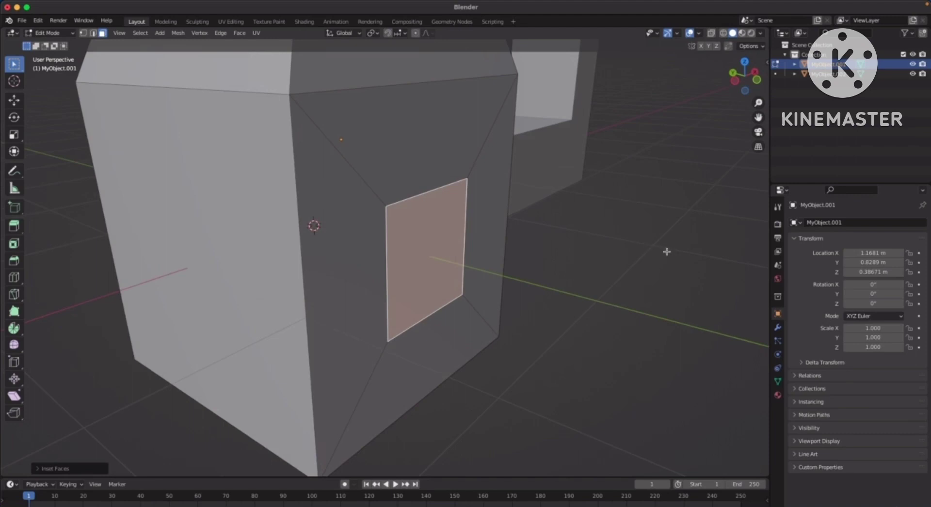
key("e")
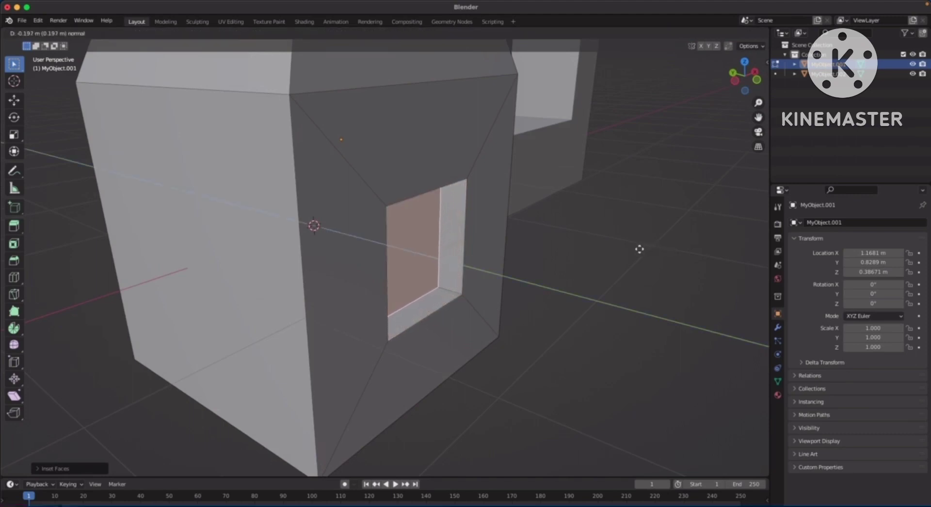
left_click(639, 249)
middle_click_drag(588, 262, 569, 258)
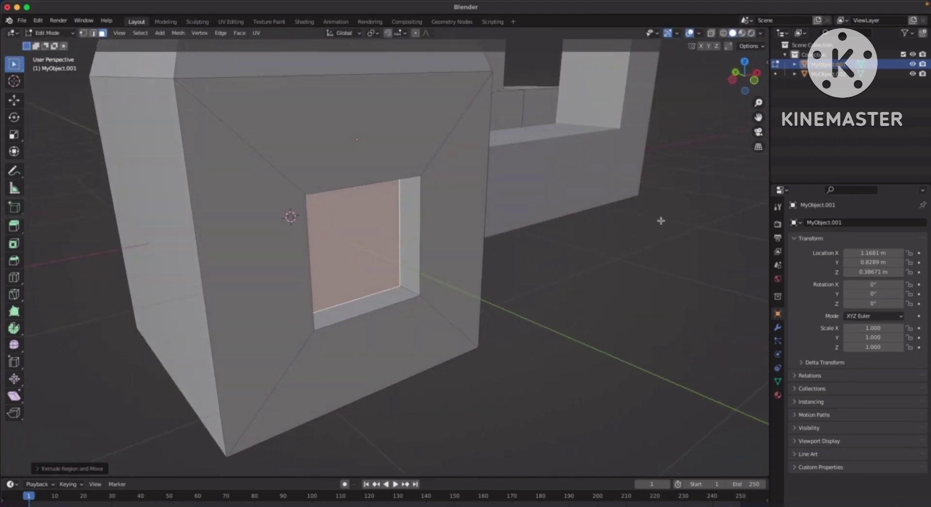
Scale the recessed face down slightly and inset it again with a thin border
key("s")
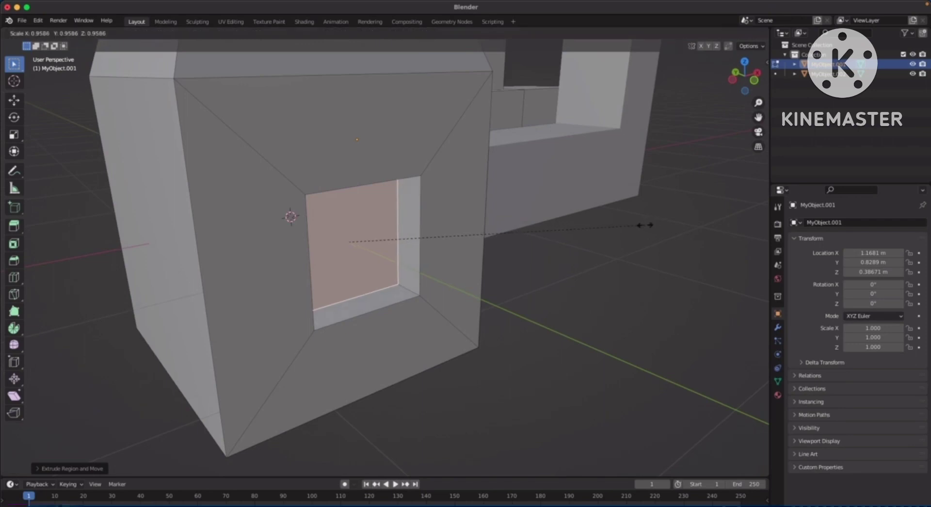
left_click(628, 231)
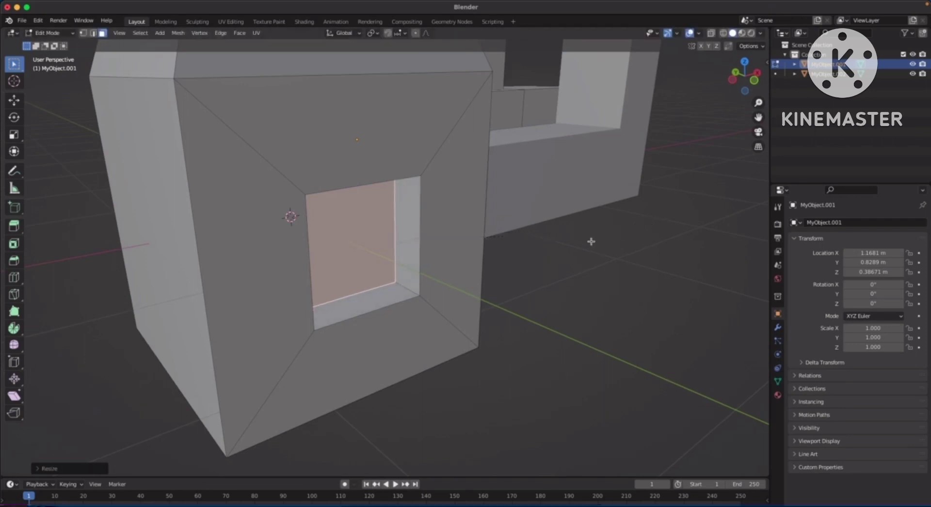
key("i")
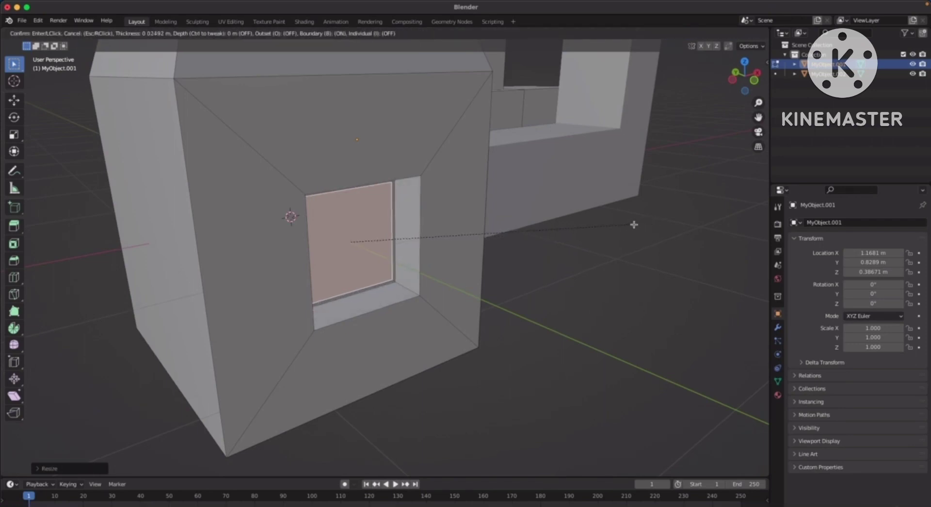
left_click(632, 225)
Extrude the inset face inside the recess slightly further inward
middle_click_drag(598, 244, 555, 252)
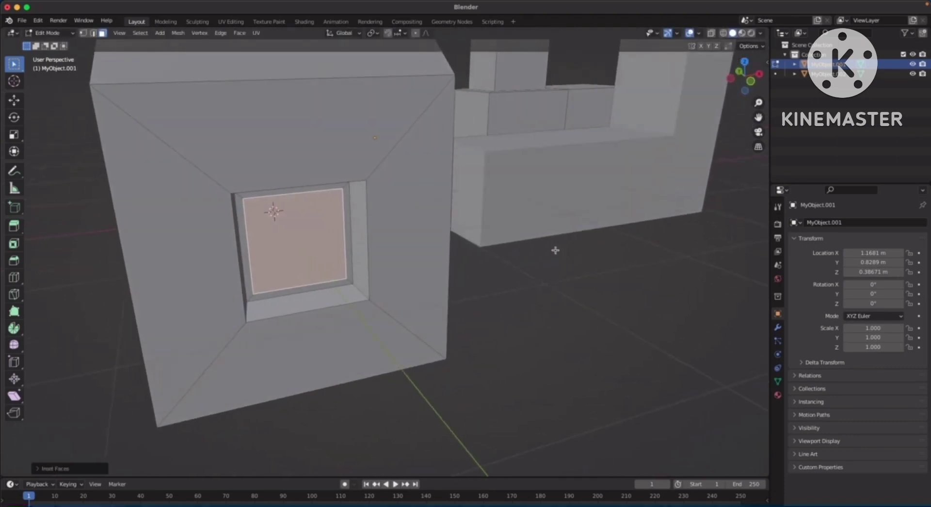
key("e")
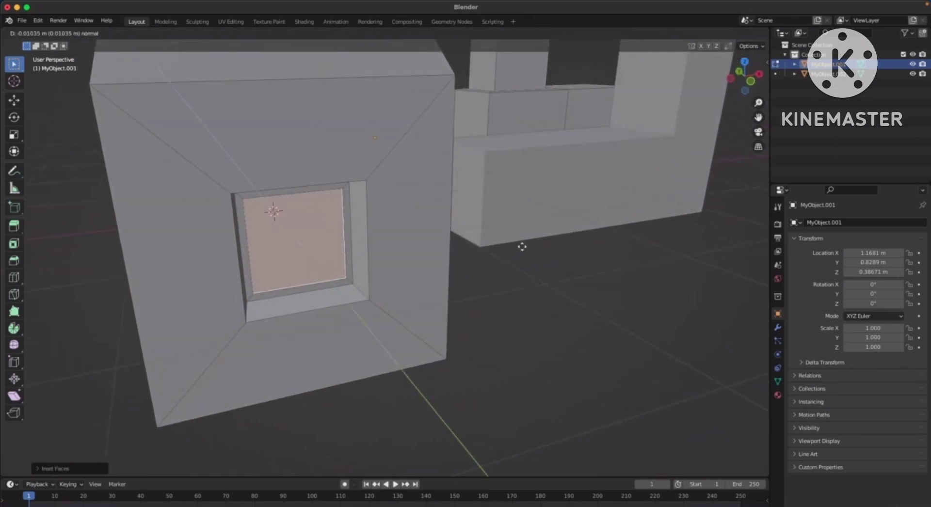
left_click(514, 247)
middle_click_drag(514, 246, 465, 321)
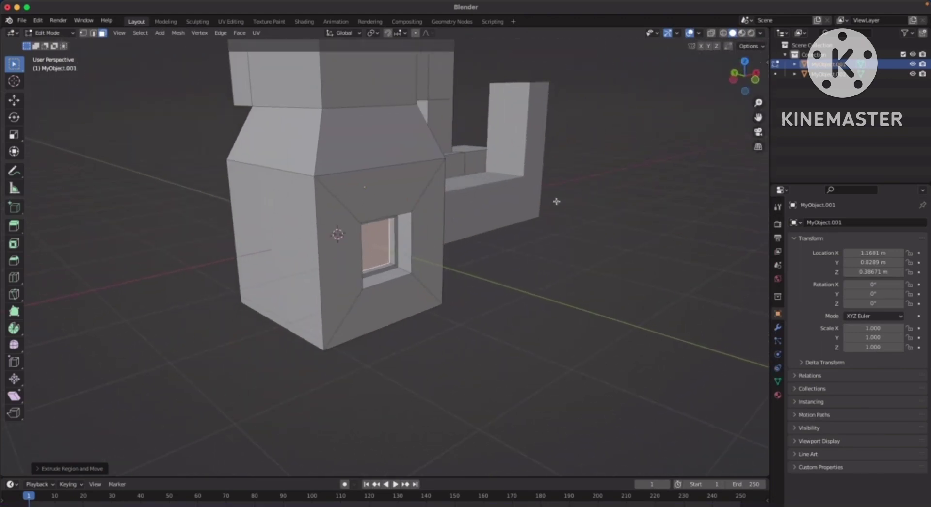
scroll(436, 235, "up", 5)
Duplicate the recess's innermost face and move the copy about 1.2 m out of the body along the negative Y axis
left_click(378, 217)
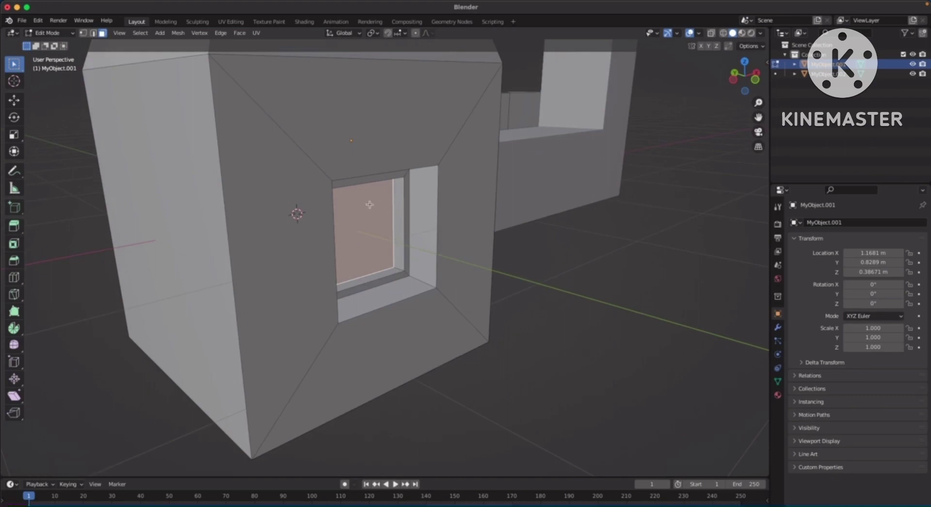
middle_click_drag(365, 208, 353, 201)
middle_click_drag(348, 241, 254, 213)
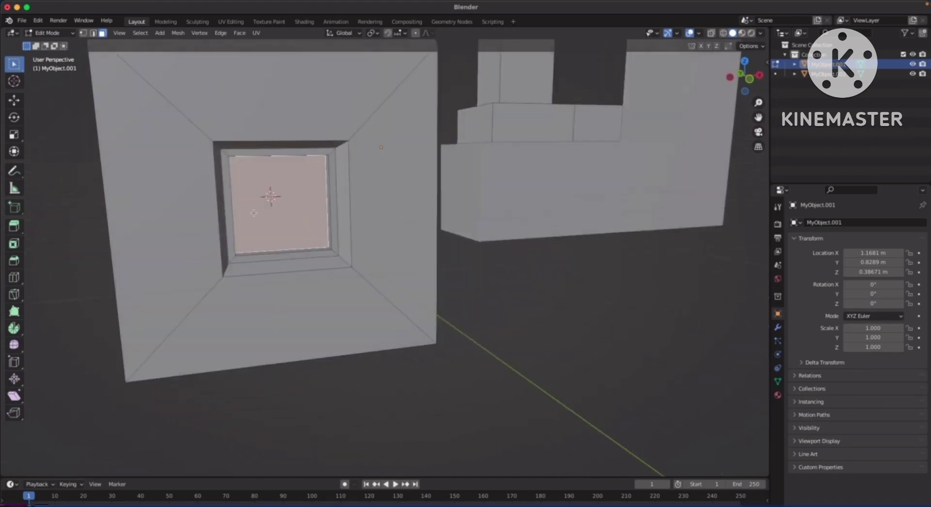
middle_click_drag(316, 148, 336, 238)
left_click(459, 231)
left_click(375, 239)
middle_click_drag(270, 223, 456, 256)
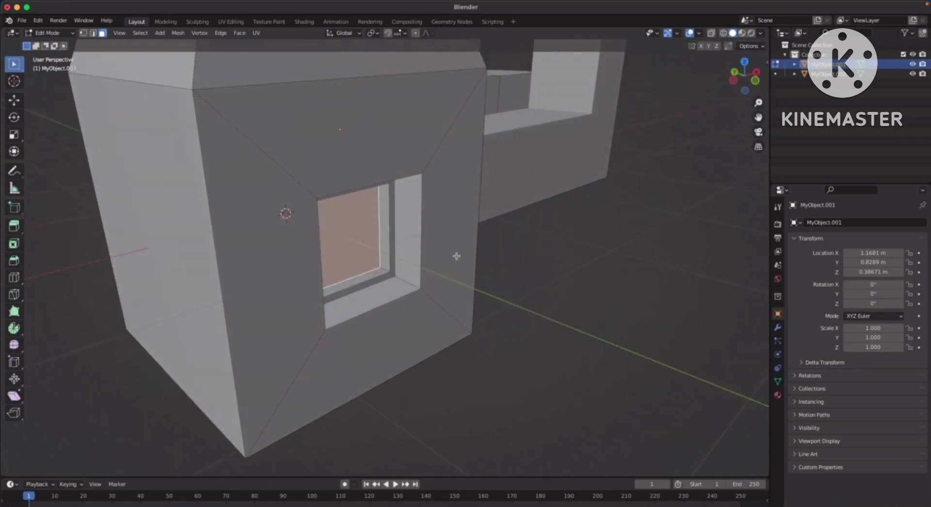
key("g")
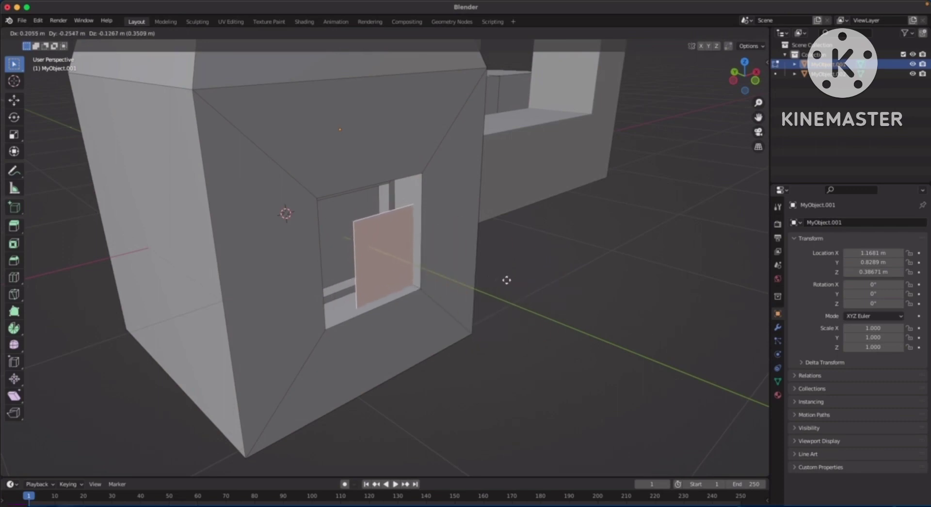
key("y")
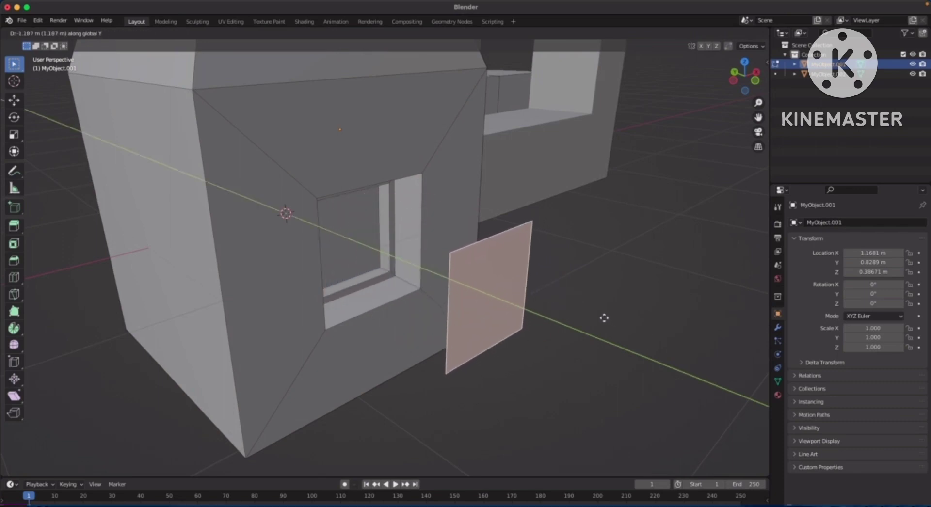
left_click(604, 318)
scroll(592, 381, "down", 3)
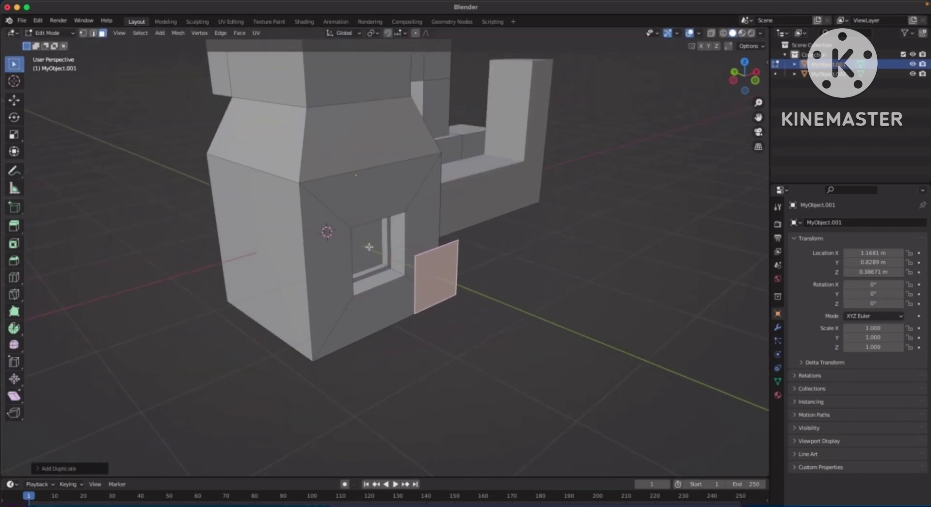
key("ctrl+z")
key("ctrl+shift+z")
Separate the duplicated face by selection into its own object, return to Object Mode and deselect everything
middle_click_drag(447, 276, 421, 271)
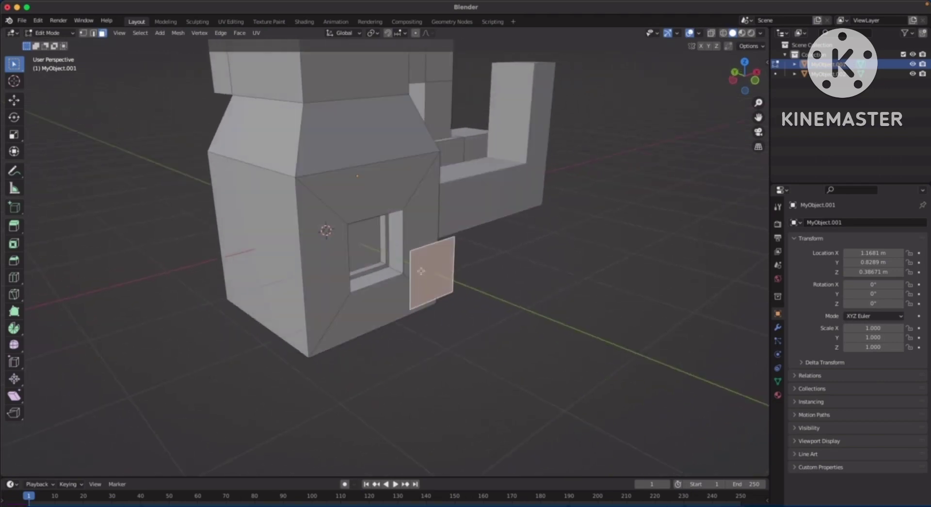
right_click(433, 263)
mouse_move(432, 265)
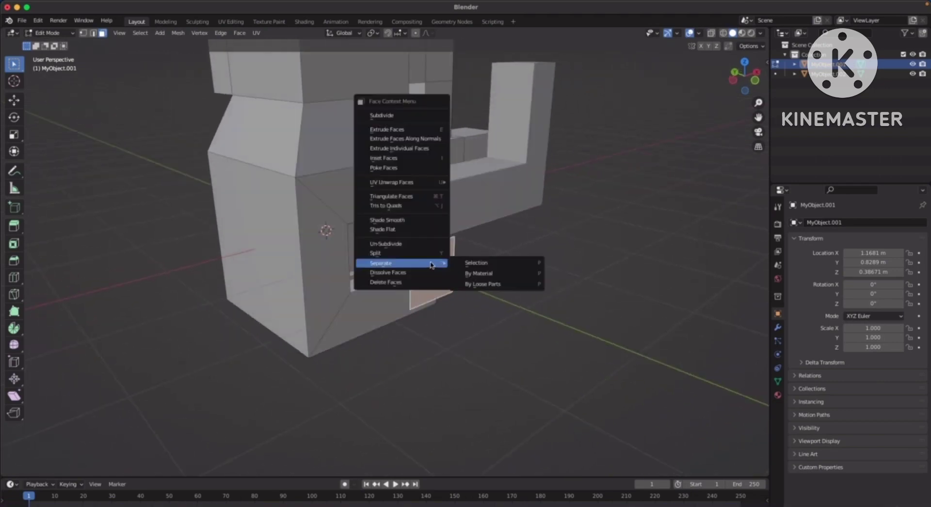
left_click(497, 262)
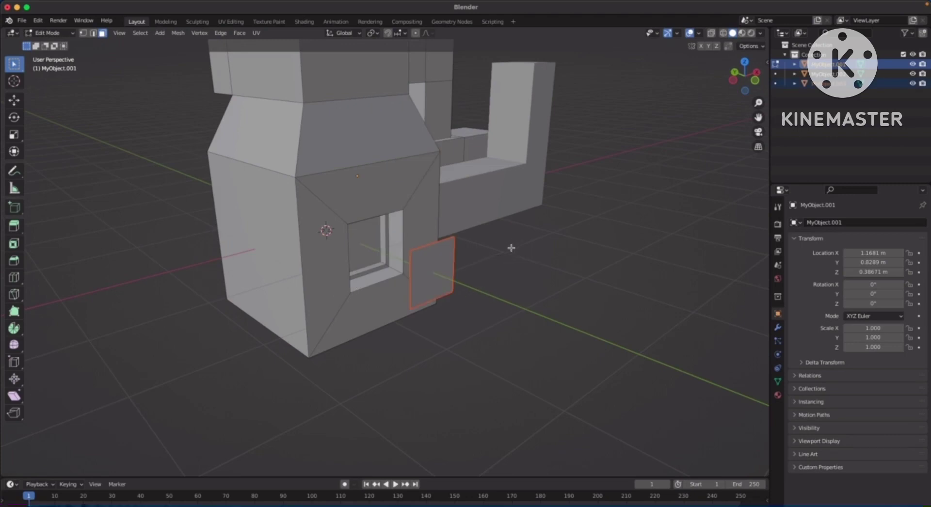
key("Tab")
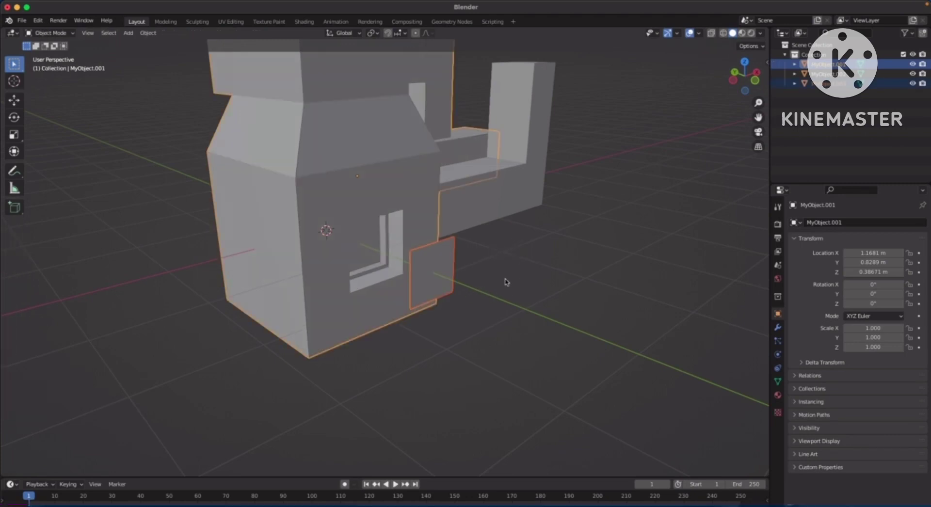
left_click(506, 280)
Extrude the separated face in Edit Mode away from the main body into a long block, then return to Object Mode
middle_click_drag(524, 281, 483, 276)
left_click(507, 266)
middle_click_drag(357, 263, 482, 272)
key("Tab")
left_click(438, 279)
key("e")
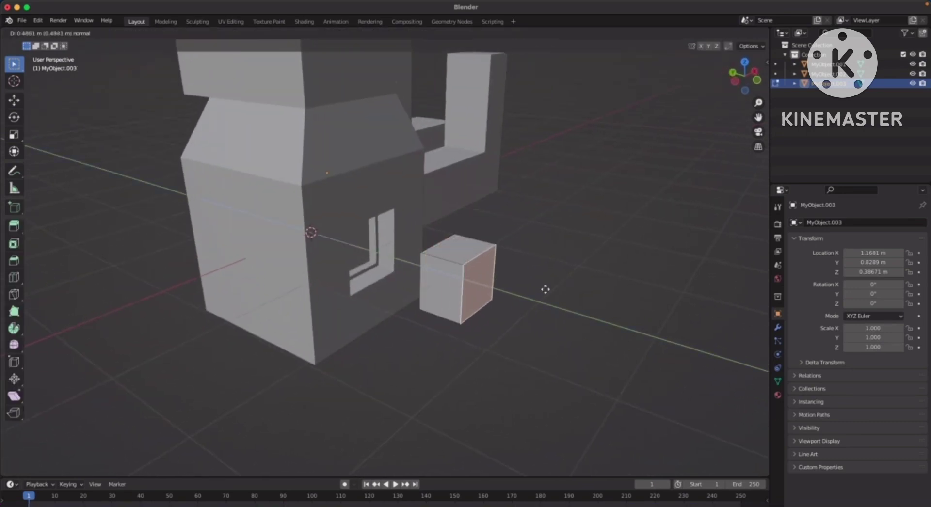
left_click(663, 326)
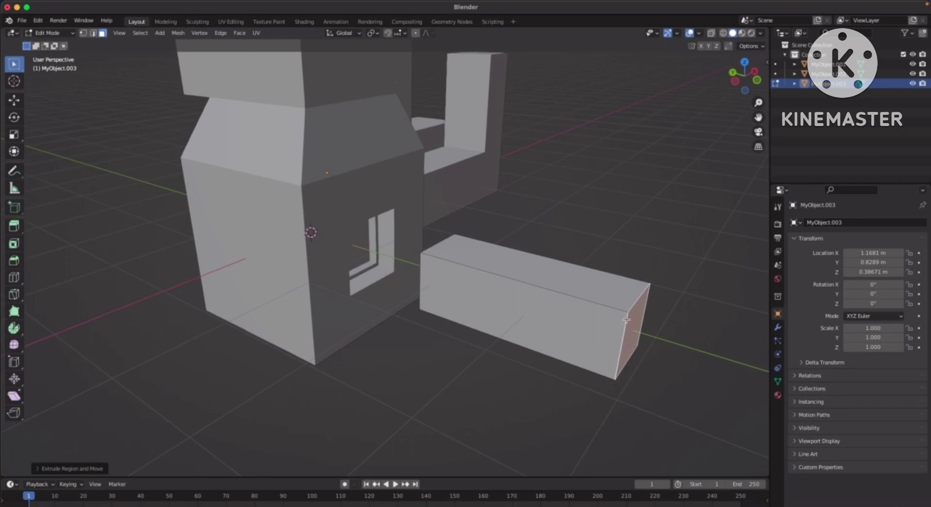
key("Tab")
left_click(588, 241)
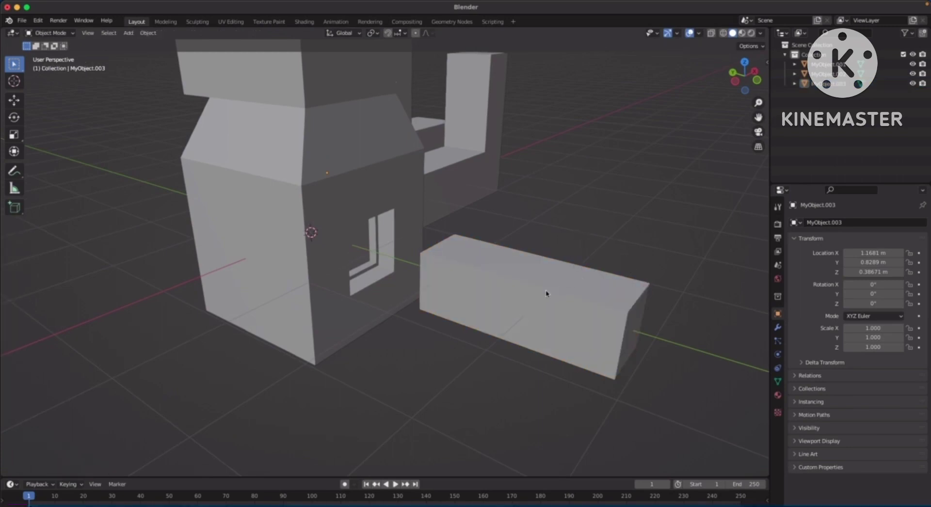
Move the long block along the Y axis into the main body's recess, to about Y 2.18 m, and deselect it
left_click(548, 293)
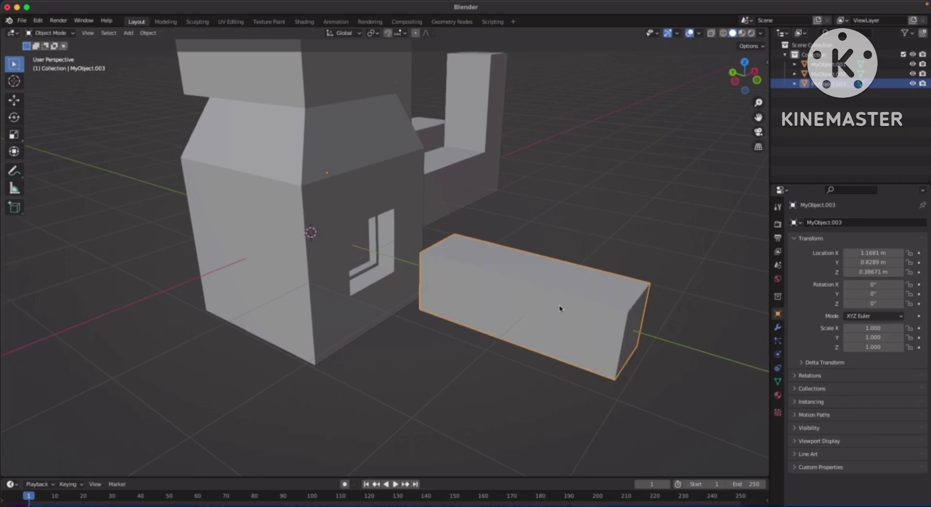
key("g")
key("y")
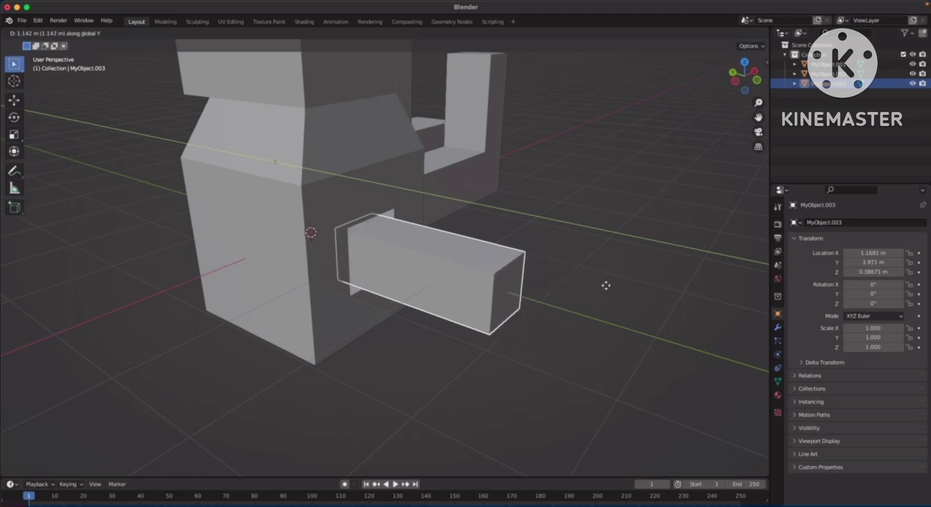
left_click(600, 284)
left_click(578, 281)
middle_click_drag(578, 281, 457, 257)
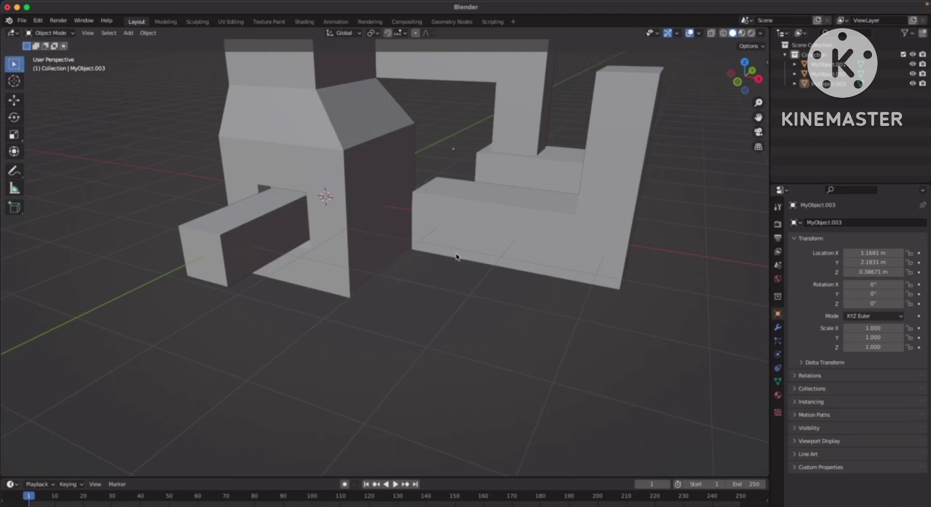
middle_click_drag(382, 251, 487, 262)
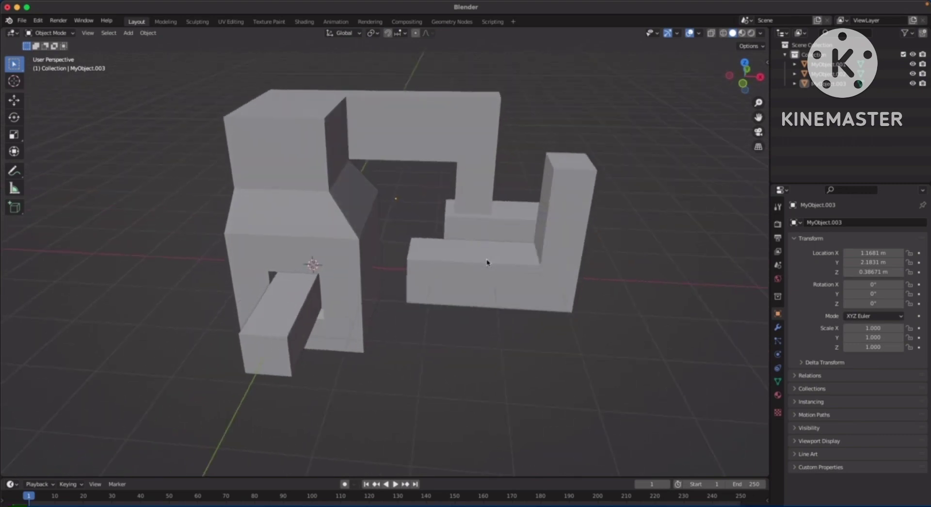